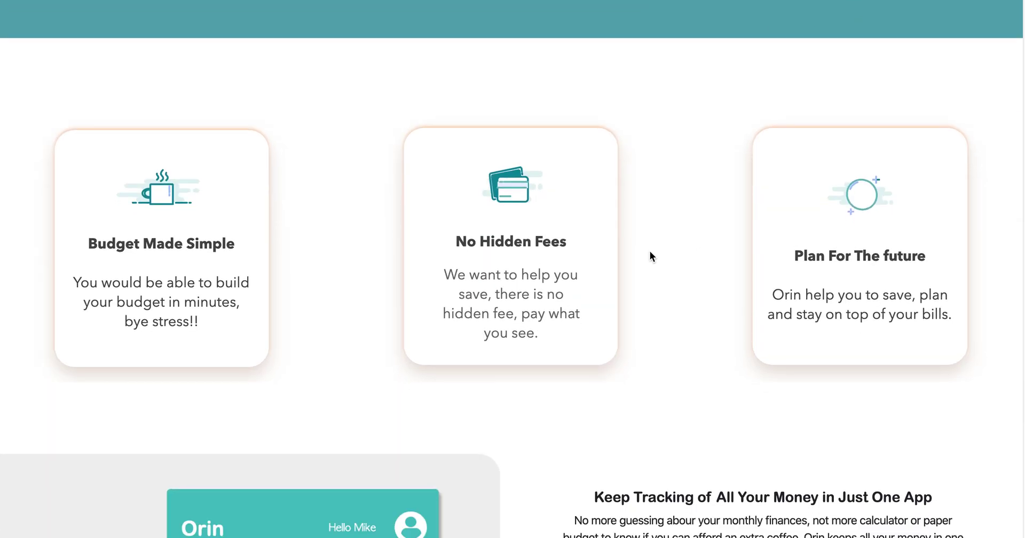
Scroll the Orin landing page past the feature cards to the money-tracking section.
scroll(395, 262, down, 2)
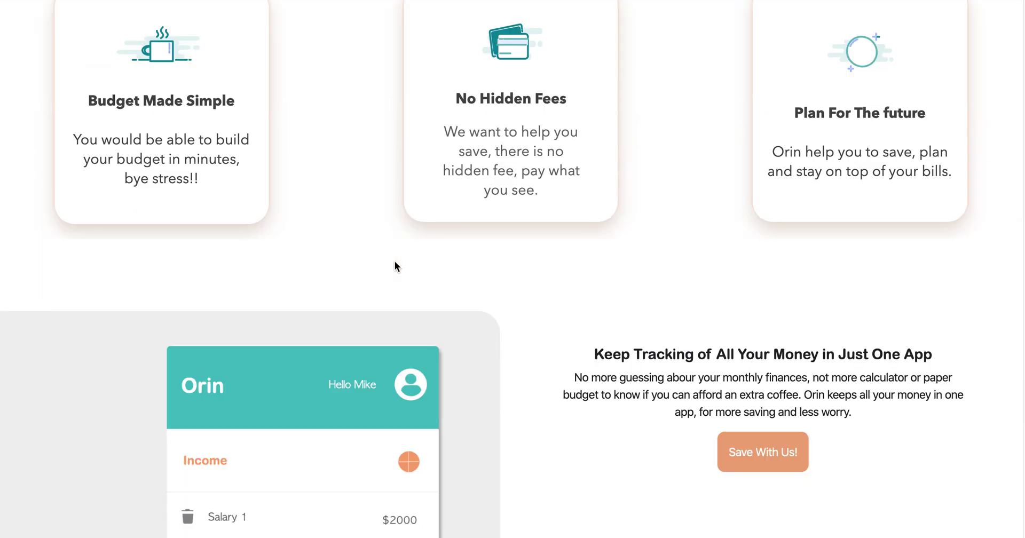
scroll(396, 261, down, 4)
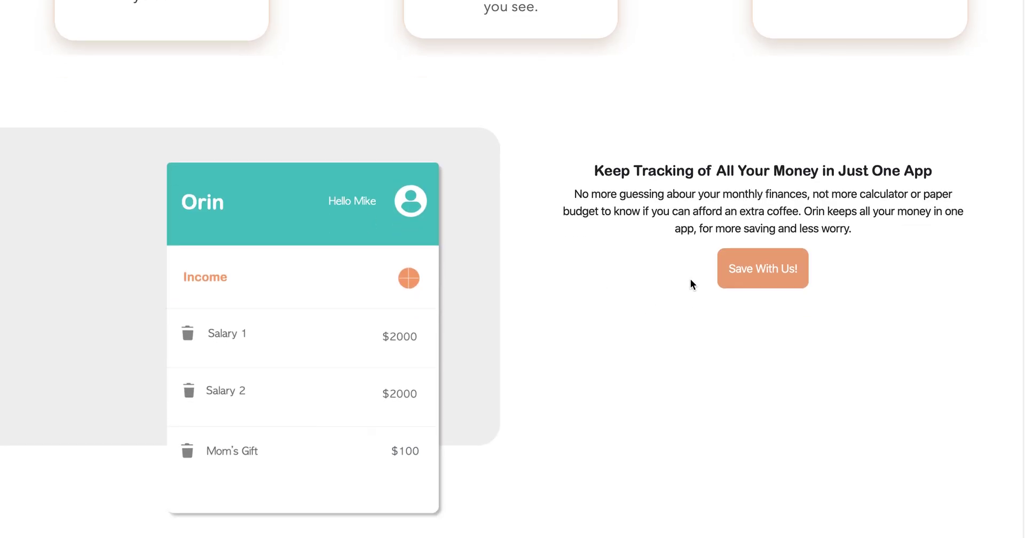
scroll(694, 285, down, 2)
scroll(445, 318, down, 5)
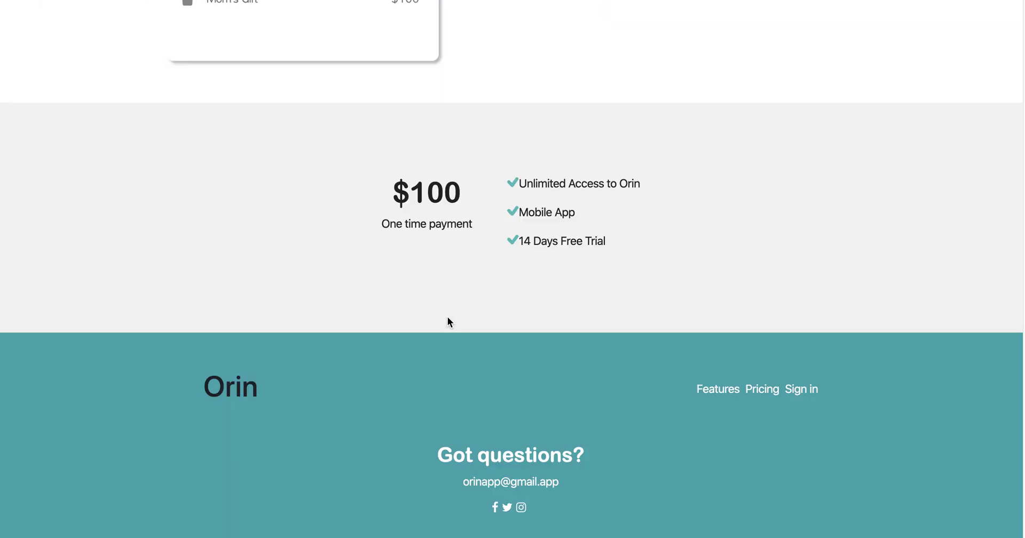
Go through Sign in and load localhost:3004/orinapp, showing the $0.00 dashboard.
key(Home)
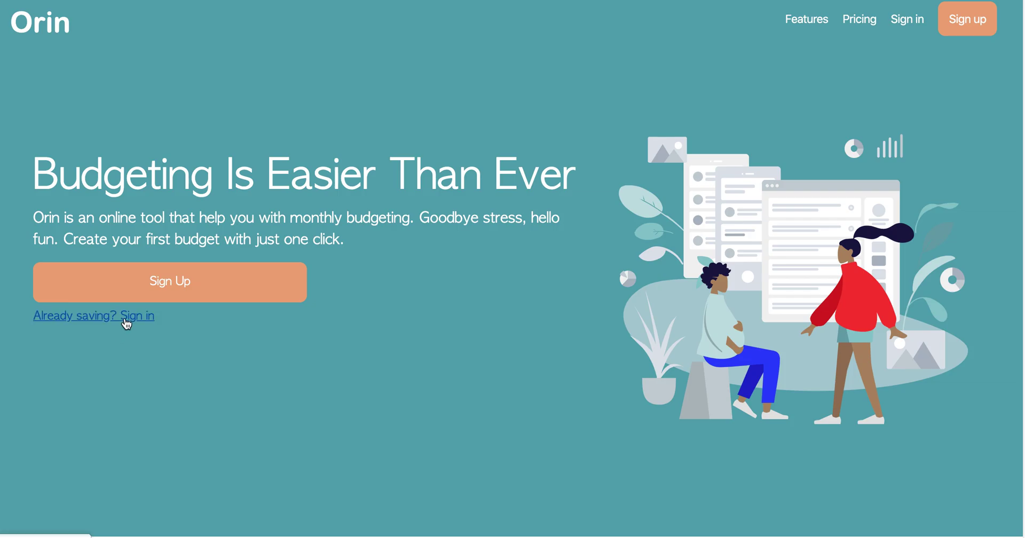
click(129, 318)
text(localhost:3004.ori)
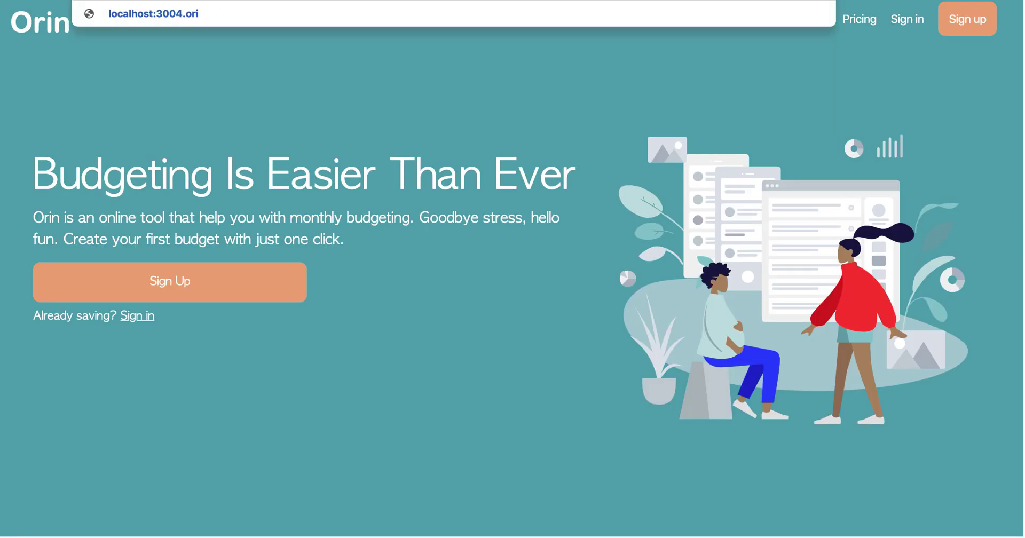
key(BackSpace)
key(BackSpace)
key(BackSpace)
text(/orin)
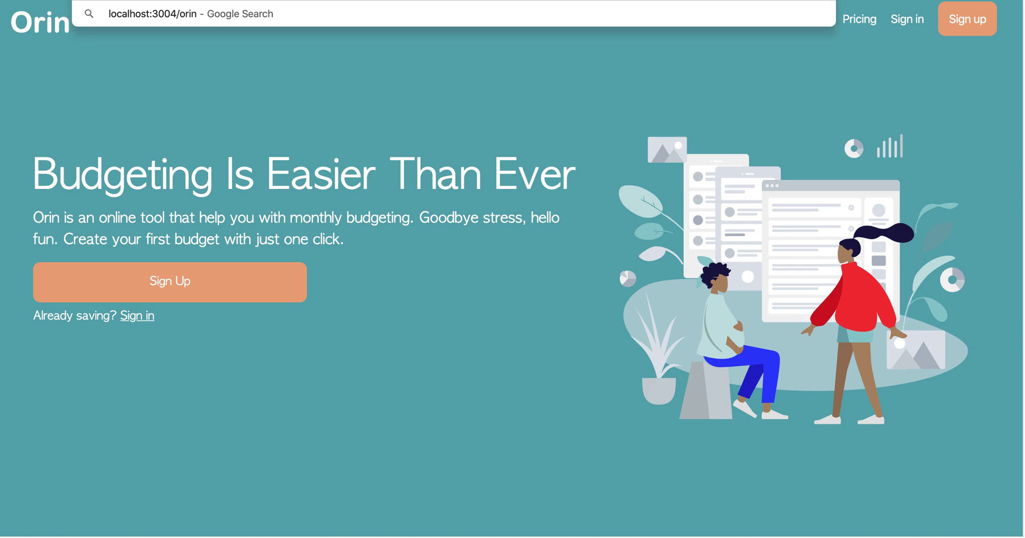
text(app)
key(Return)
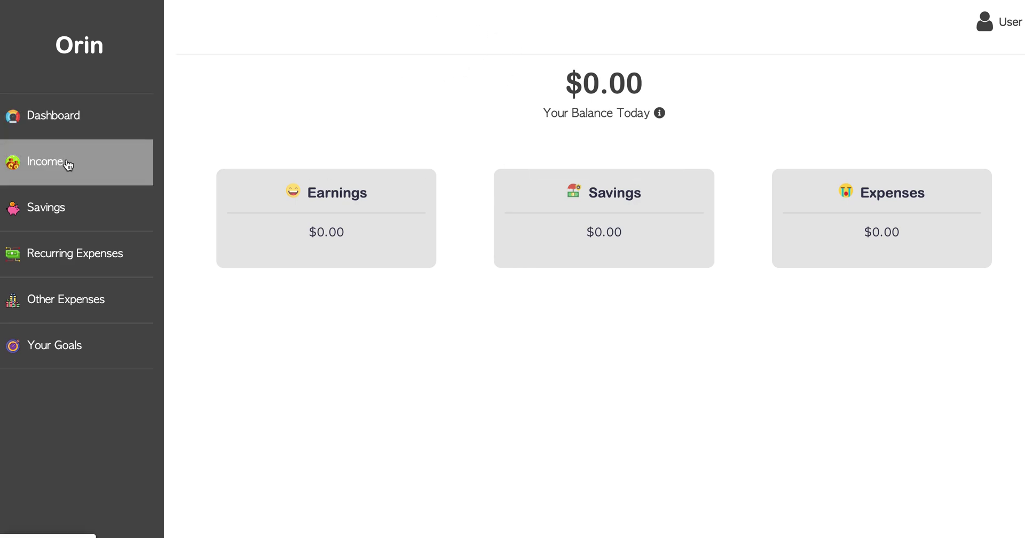
Browse Income, Savings, Recurring Expenses, Other Expenses and Your Goals, then return to Income.
click(111, 169)
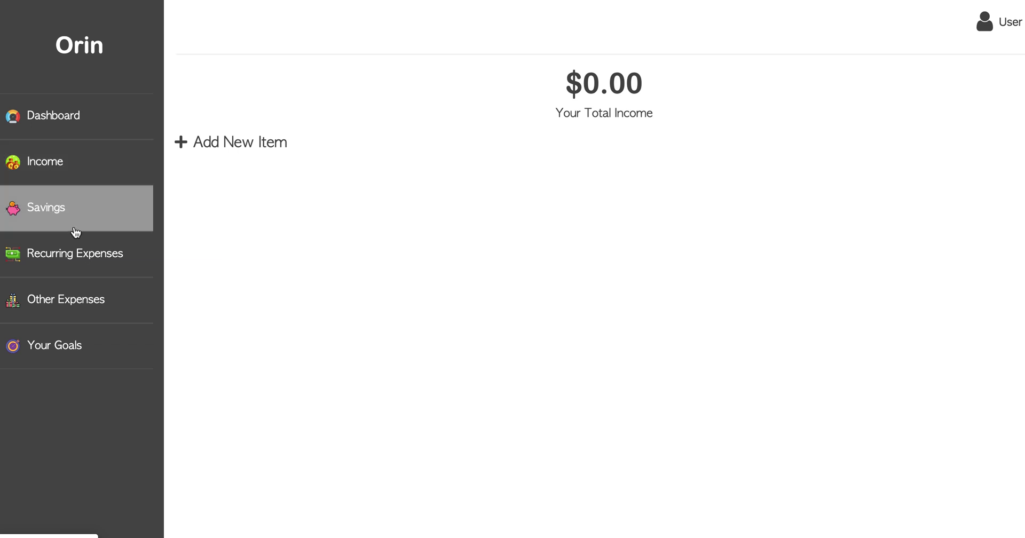
click(76, 227)
click(88, 255)
click(81, 288)
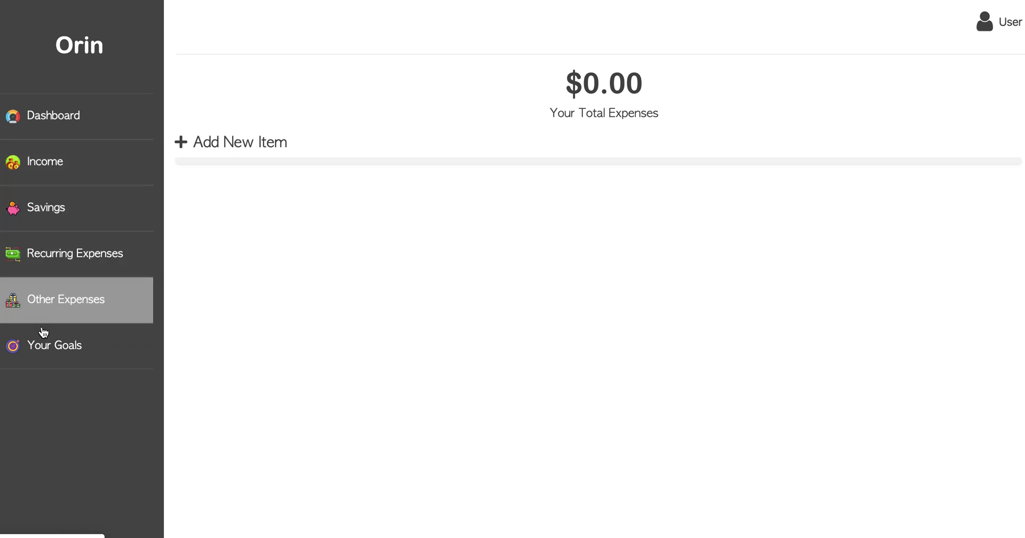
click(46, 334)
click(37, 125)
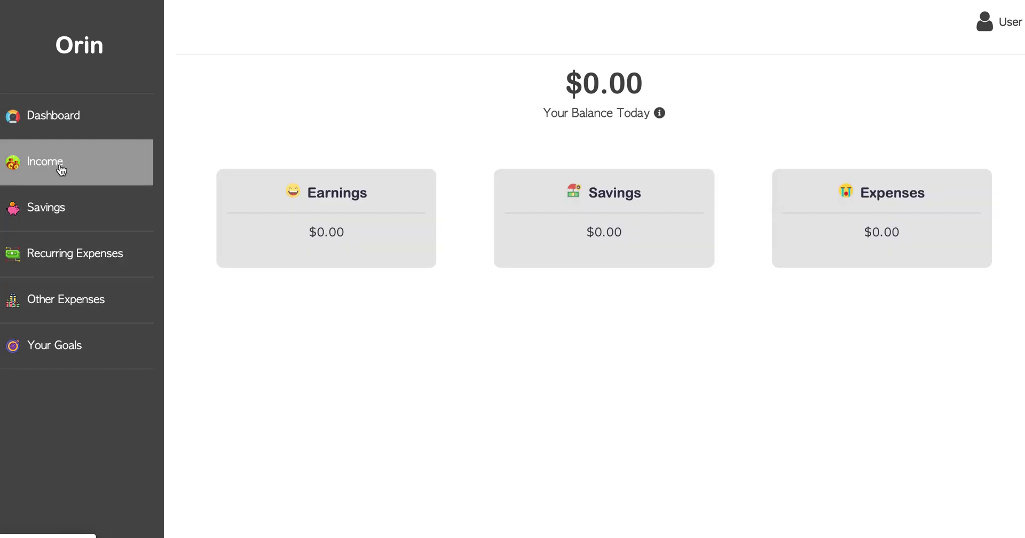
click(115, 163)
Add a 'salary' income item of $2,000.
click(209, 142)
click(504, 111)
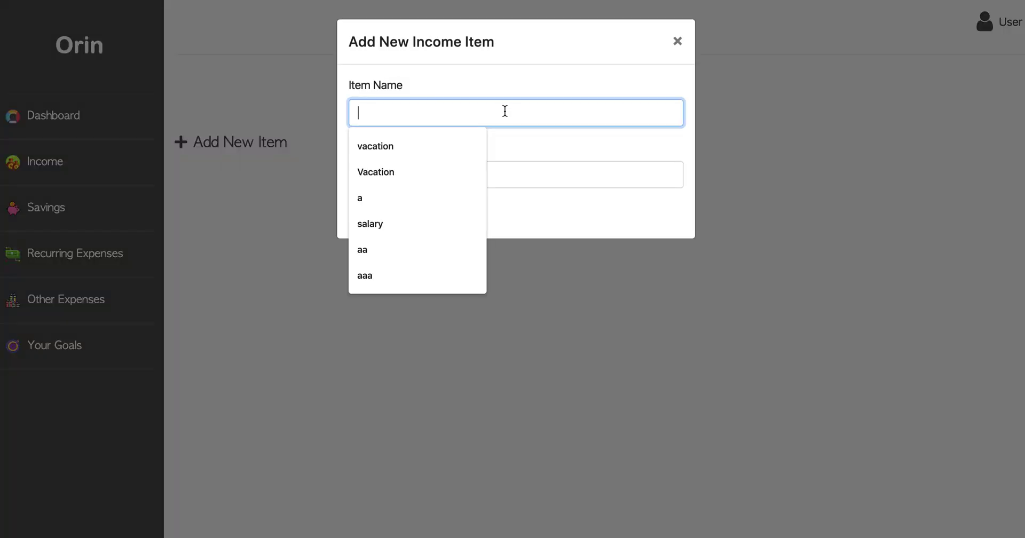
text(salary)
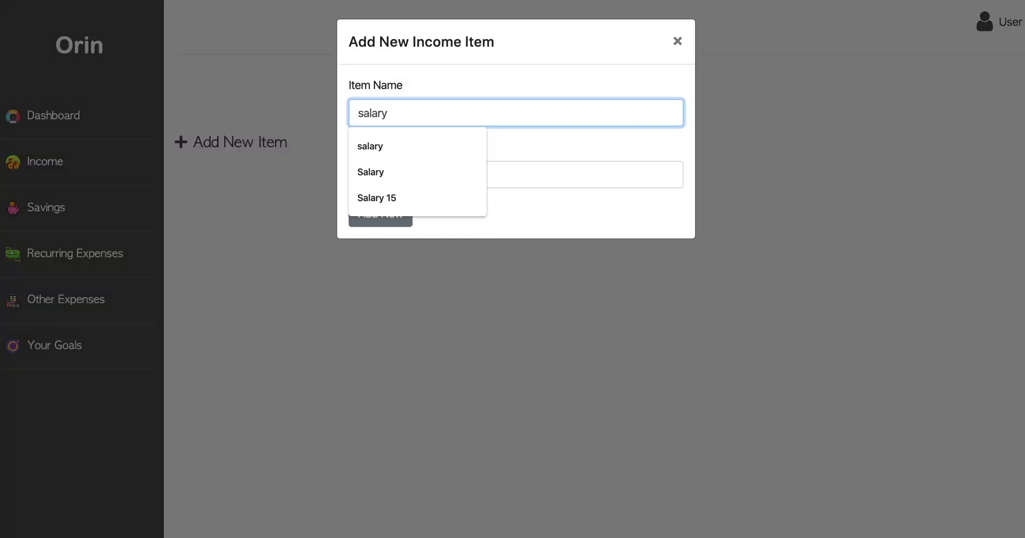
click(354, 170)
text(2000)
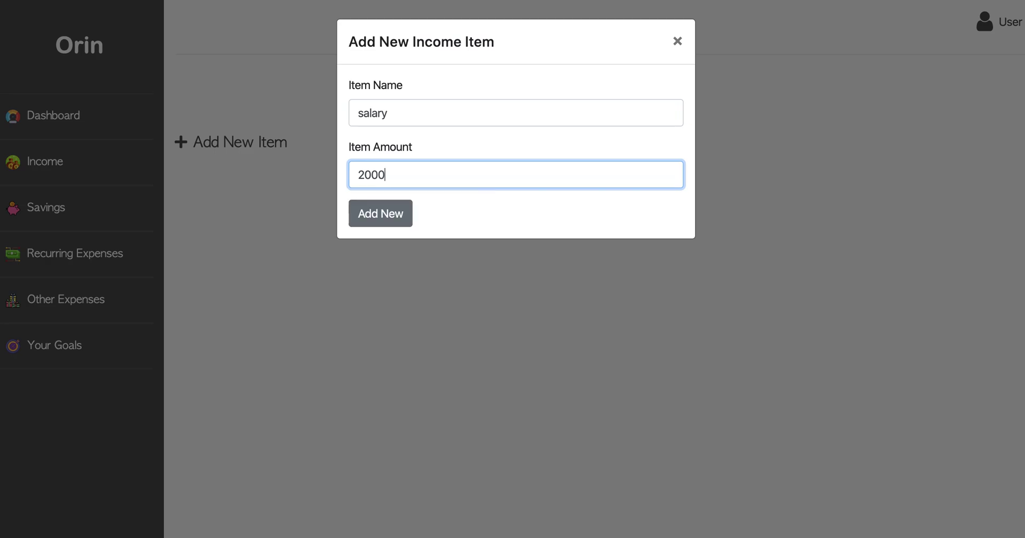
key(Return)
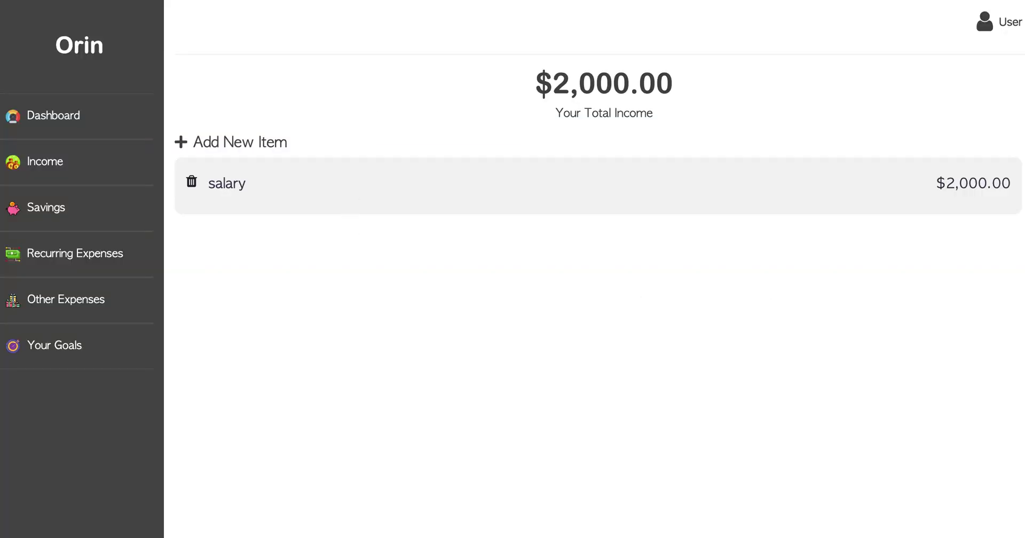
Check the $2,000.00 income total and the dashboard's updated earnings.
drag(536, 84, 753, 97)
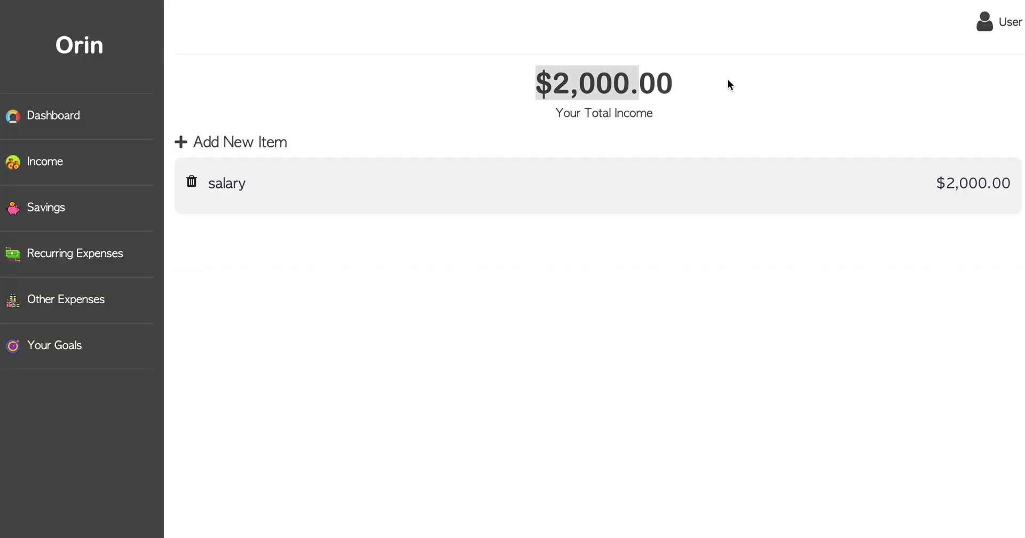
click(753, 97)
click(32, 138)
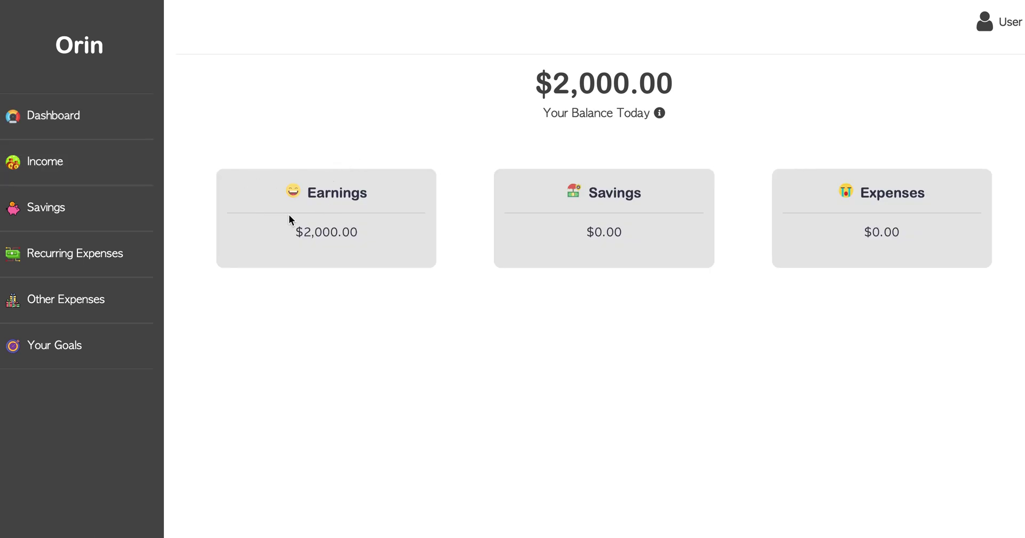
Try adding a second $2,000 'salary' income item, which is rejected as a duplicate name.
click(53, 161)
click(240, 142)
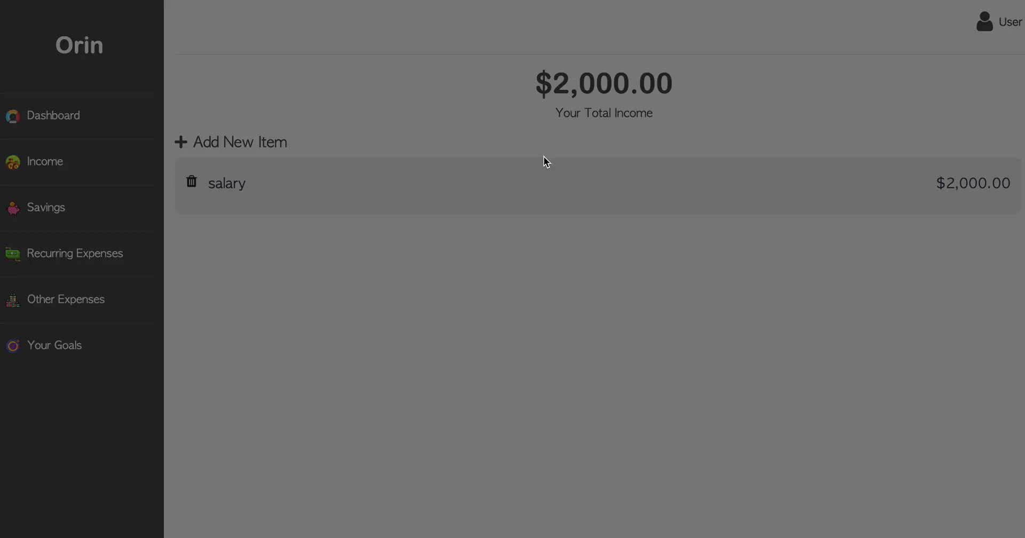
click(533, 116)
text(salary)
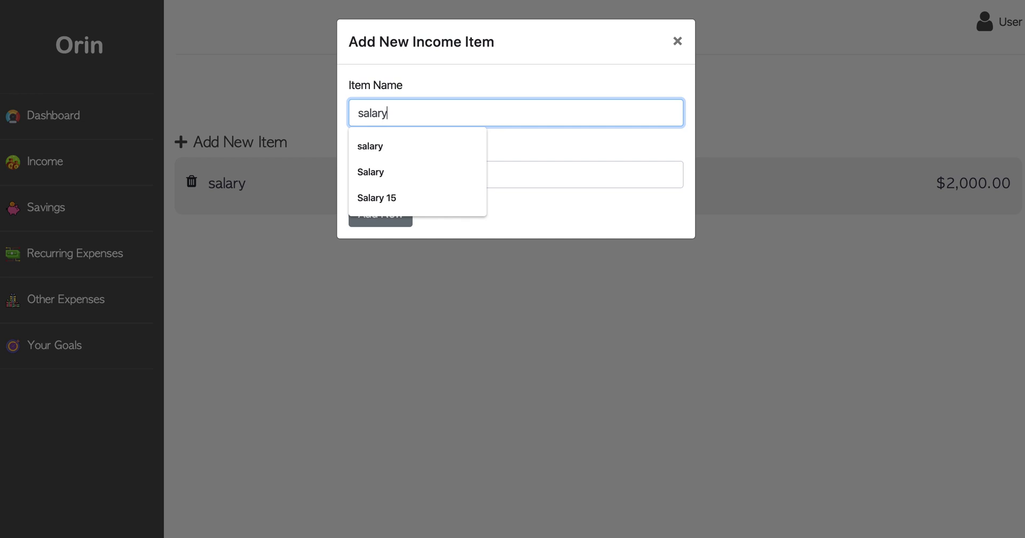
text(2)
key(BackSpace)
key(Tab)
text(20)
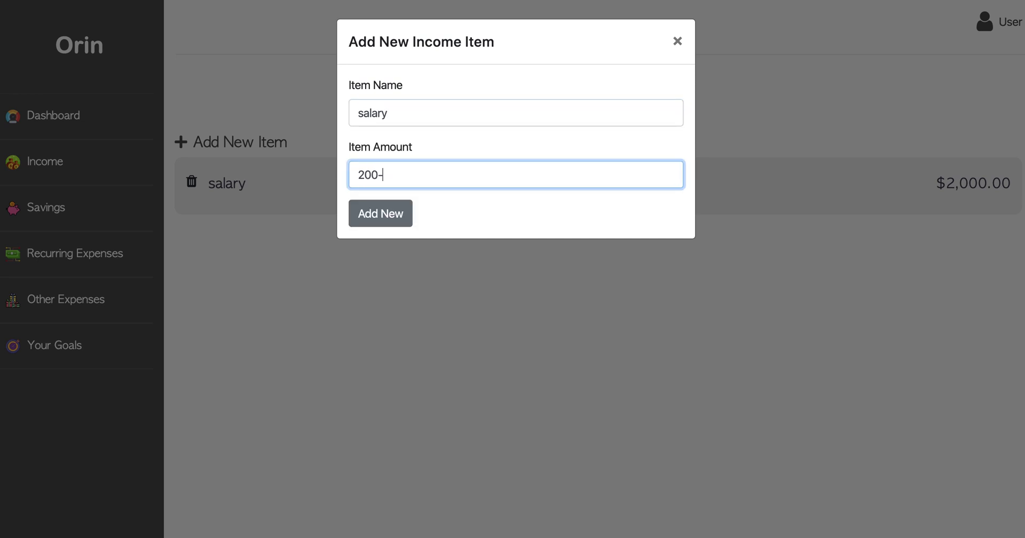
text(0)
key(Return)
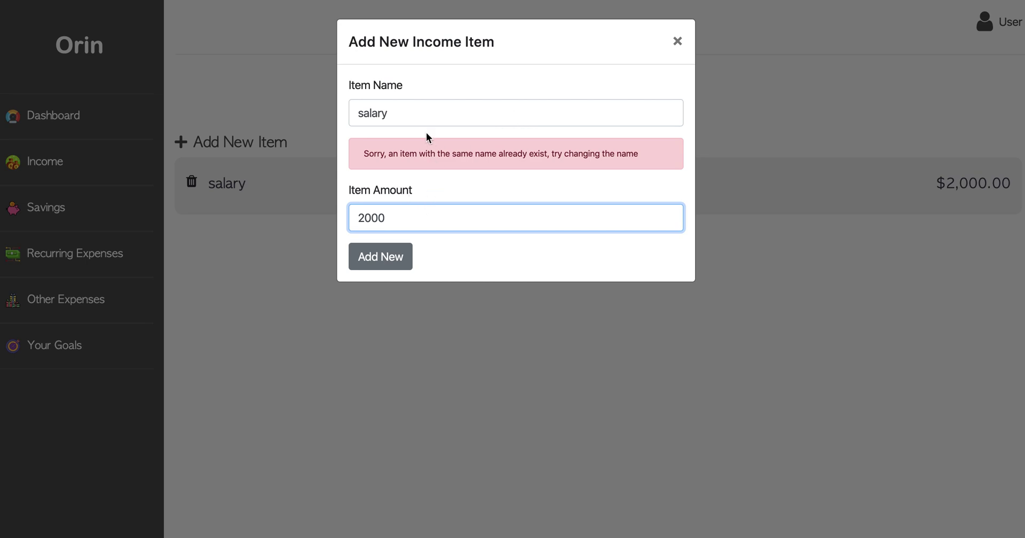
Rename the item to 'salary 1', add it, and confirm the dashboard reads $4,000.00.
drag(364, 153, 641, 153)
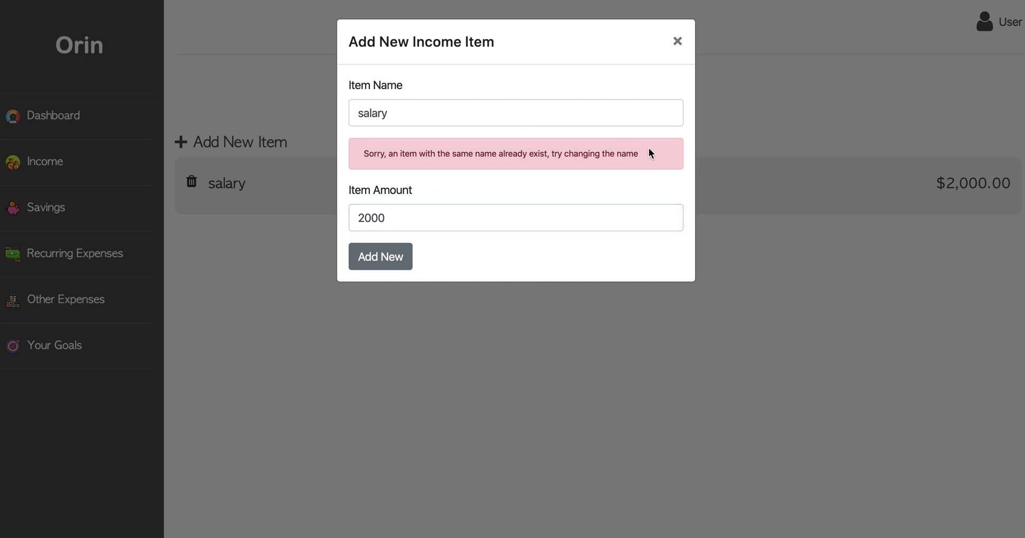
triple_click(355, 161)
click(401, 154)
click(441, 121)
text(1)
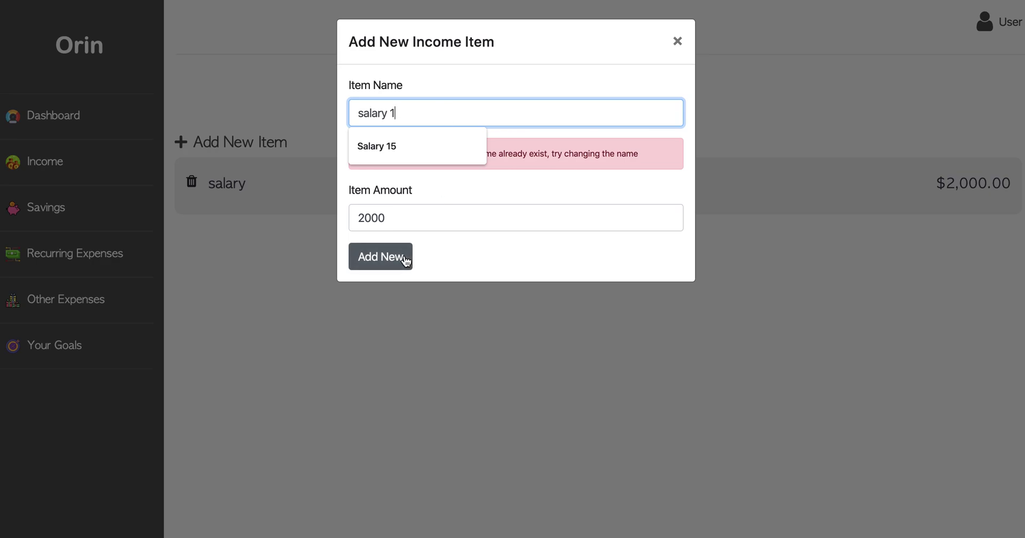
click(408, 255)
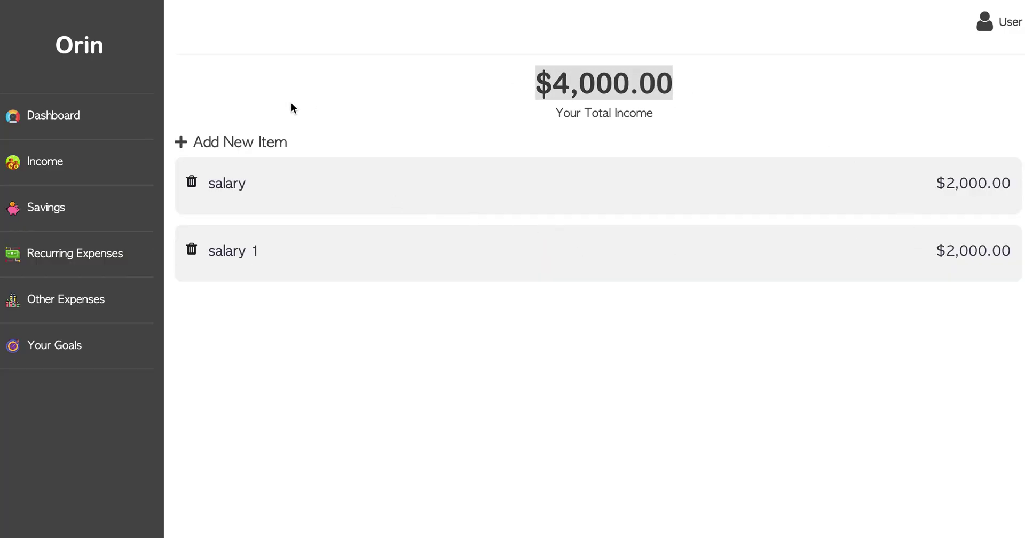
click(131, 117)
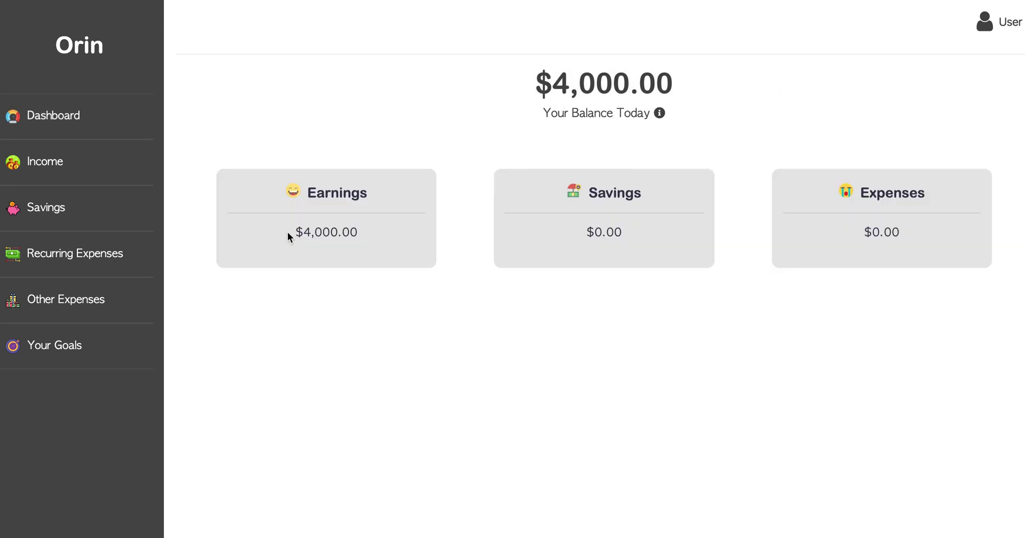
Add a $200 savings item named 'a'.
click(84, 220)
click(274, 145)
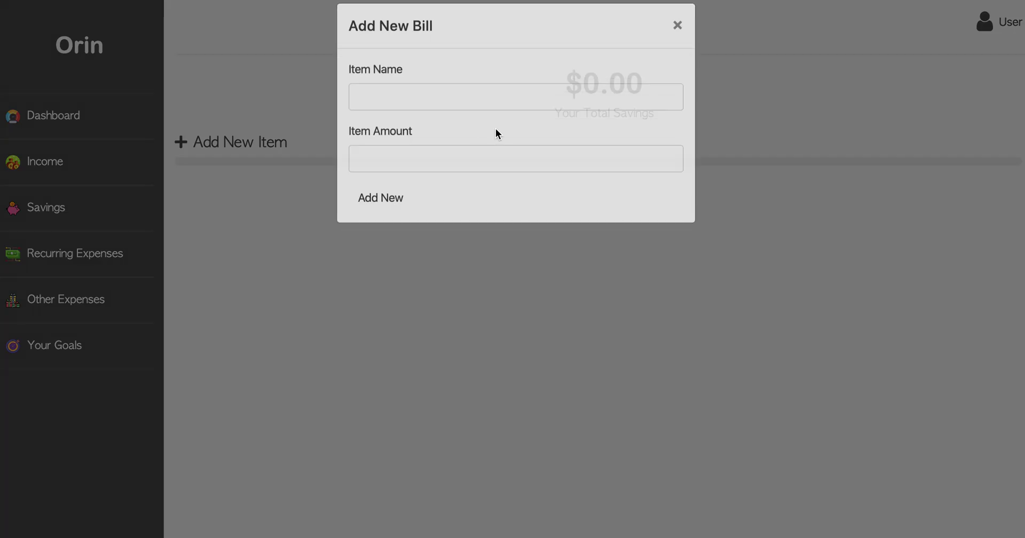
click(511, 113)
text(a)
click(636, 172)
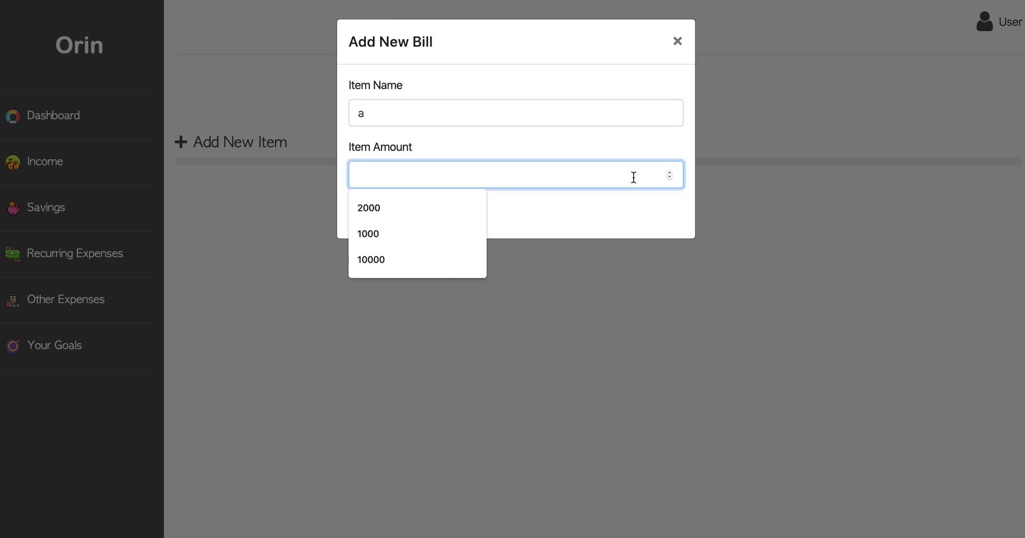
key(Escape)
text(200)
key(Escape)
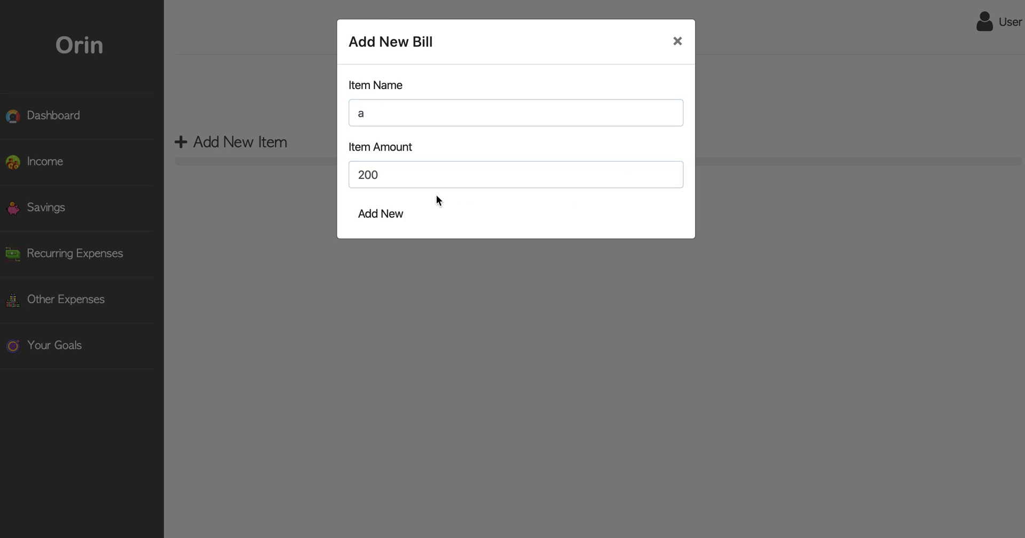
click(394, 216)
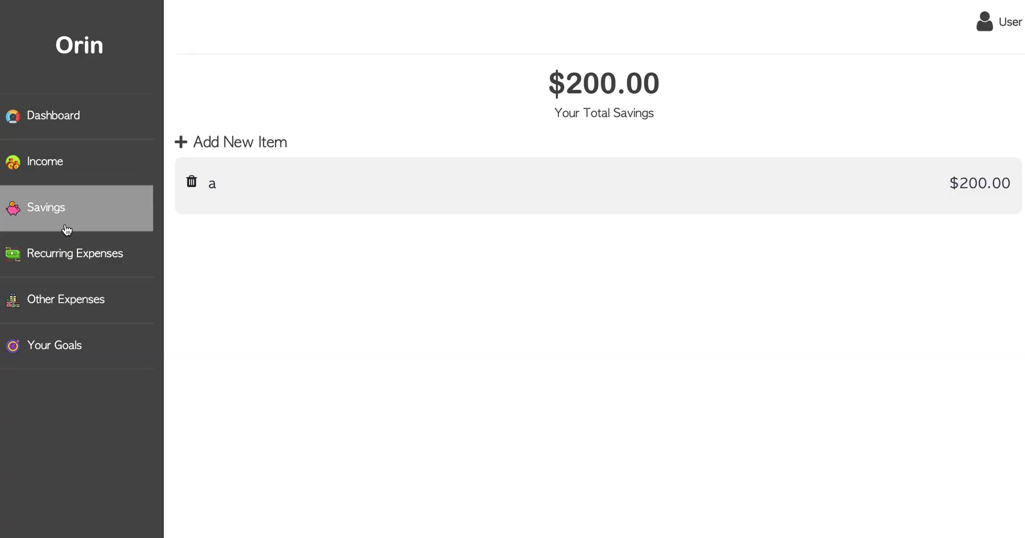
Bring up a blank new-bill form under Recurring Expenses.
click(82, 254)
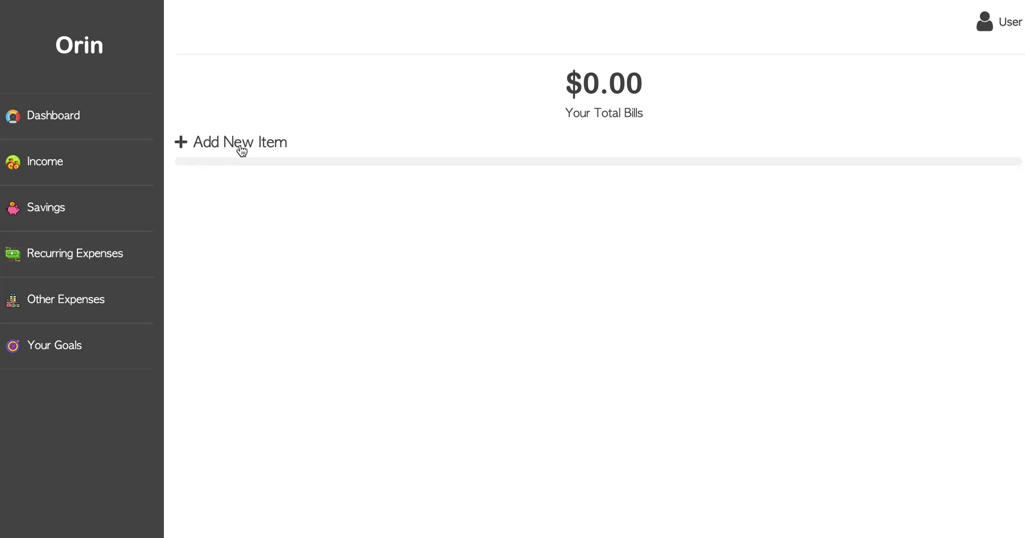
click(240, 143)
click(586, 103)
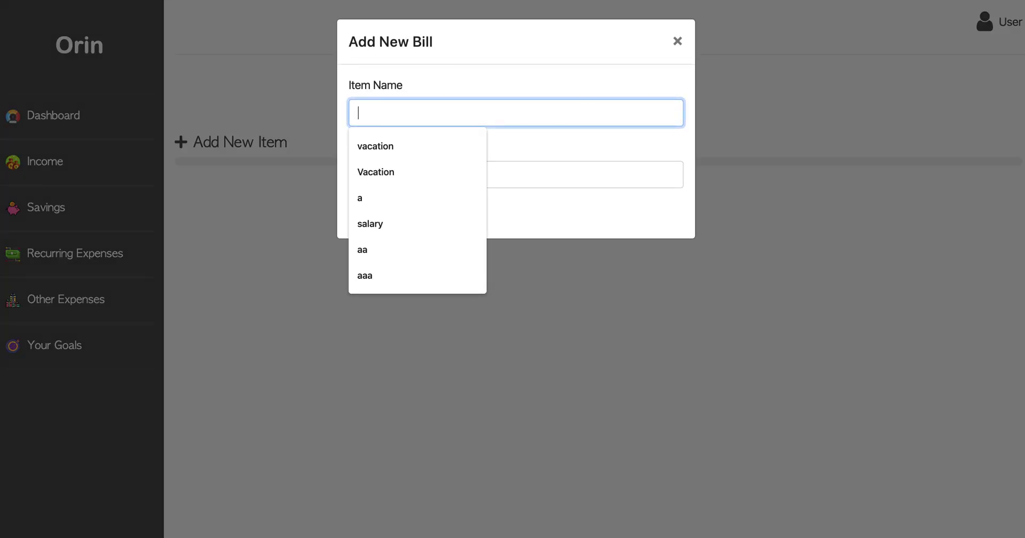
Save a $1,000 bill named 'b' and view the dashboard's $2,800.00 balance.
text(b)
click(614, 179)
text(1000)
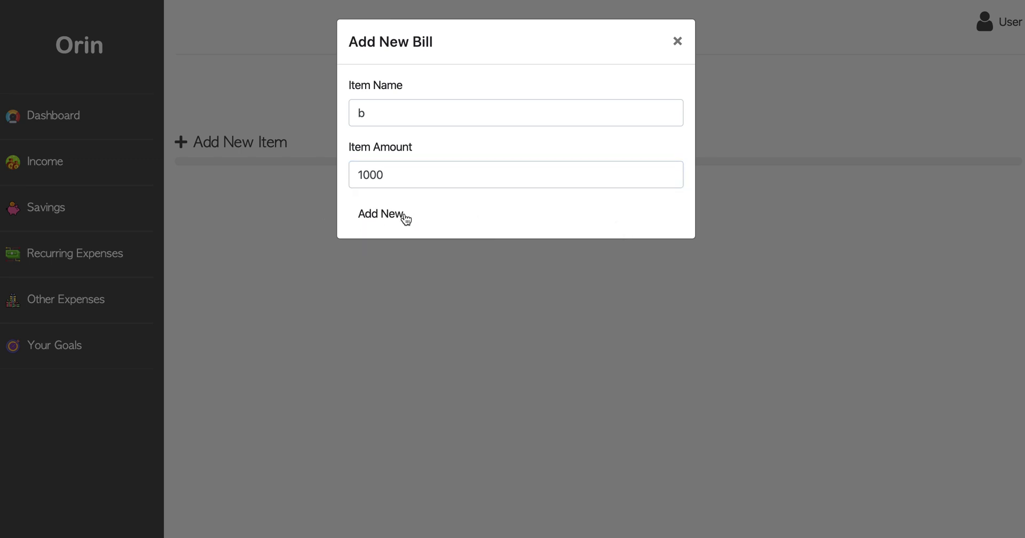
click(402, 218)
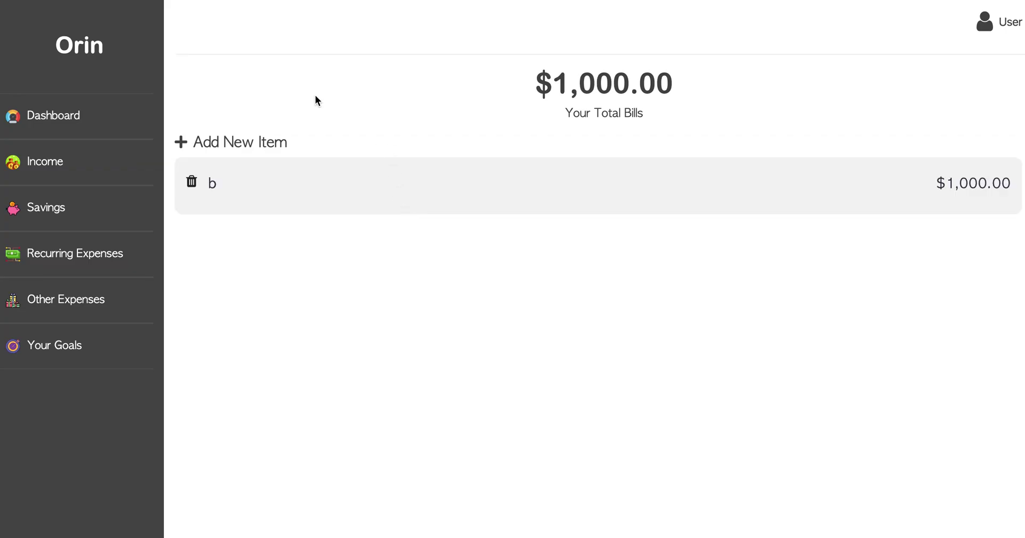
click(75, 114)
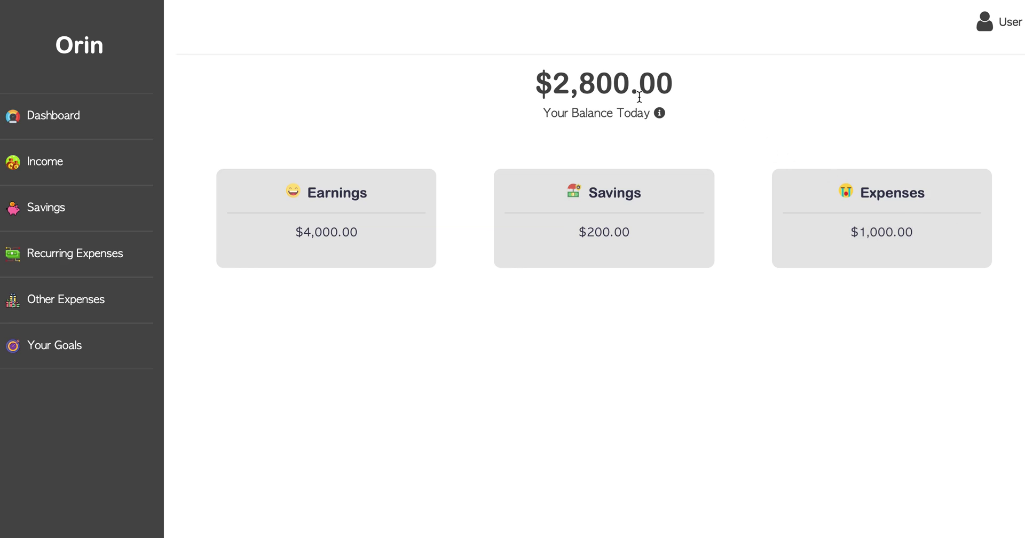
mouse_move(659, 113)
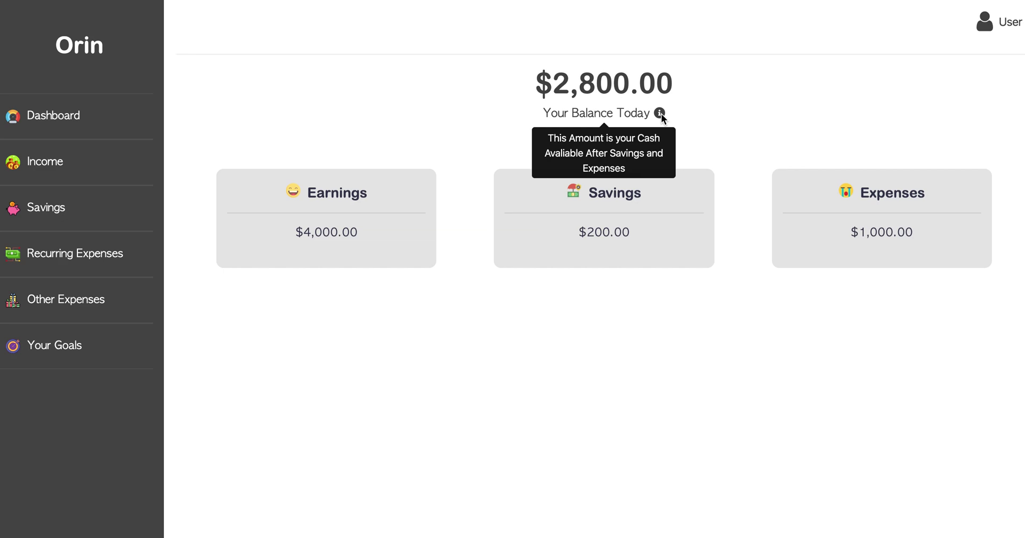
Start a new goal named Vacation with a $1,000 target.
click(124, 353)
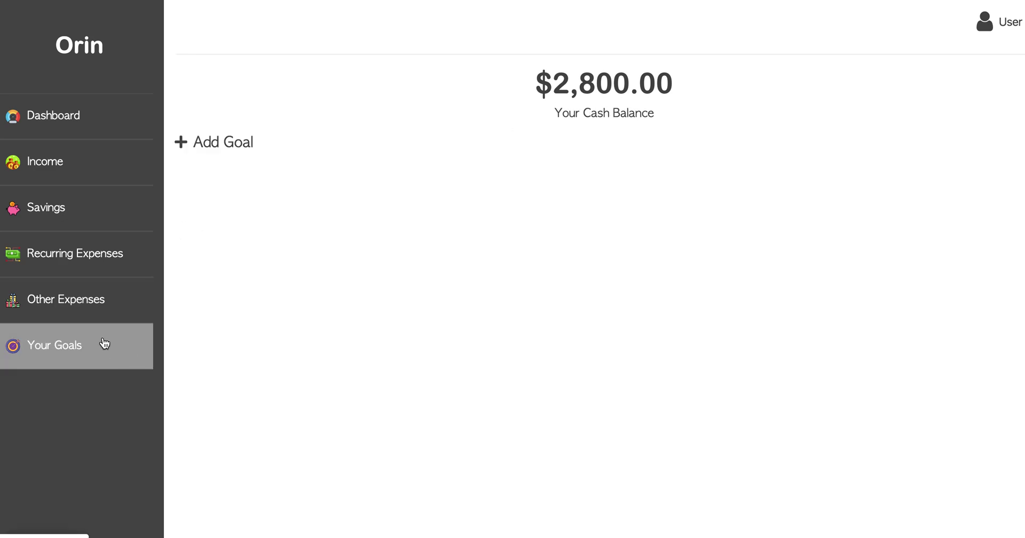
click(235, 142)
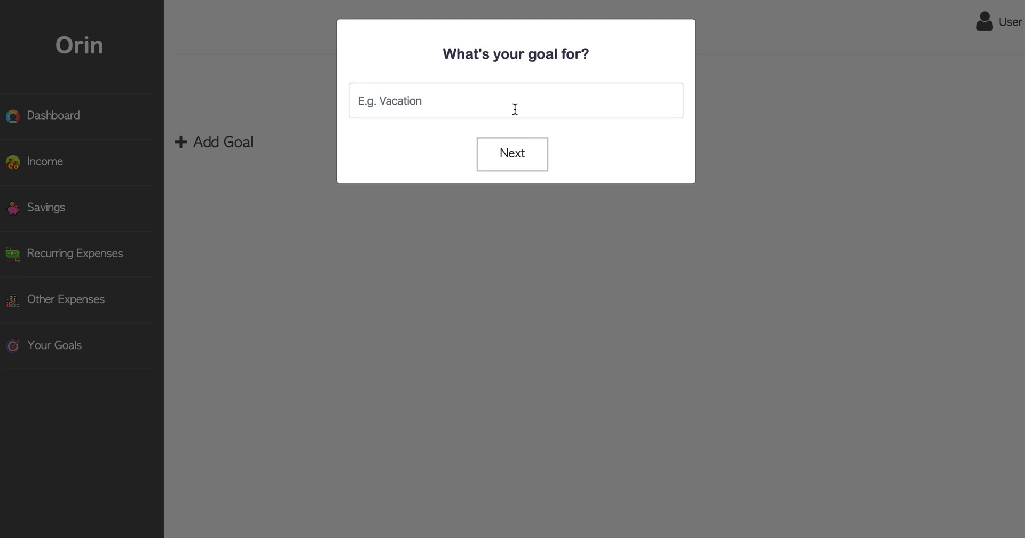
click(515, 109)
text(vA)
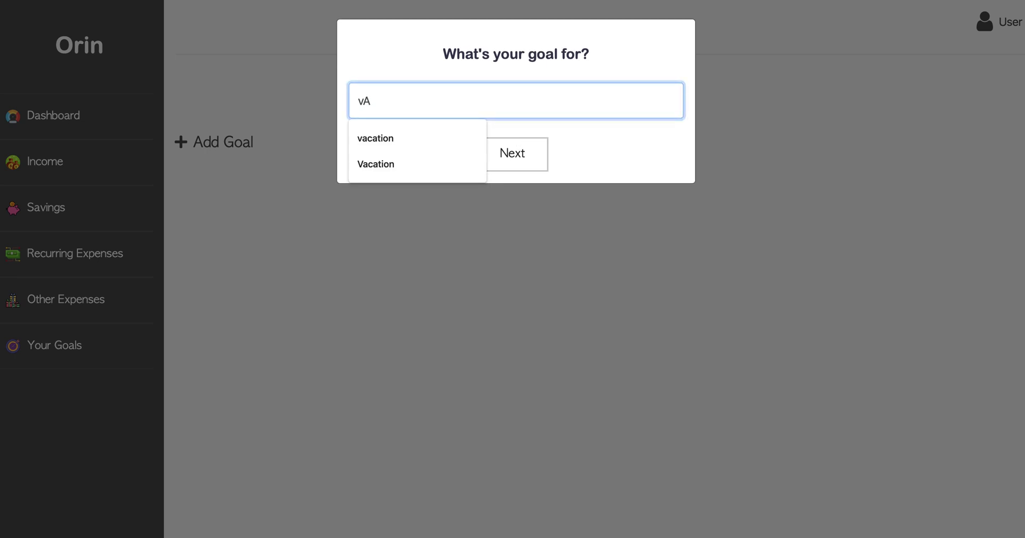
key(BackSpace)
key(BackSpace)
text(Vac)
click(523, 159)
click(526, 96)
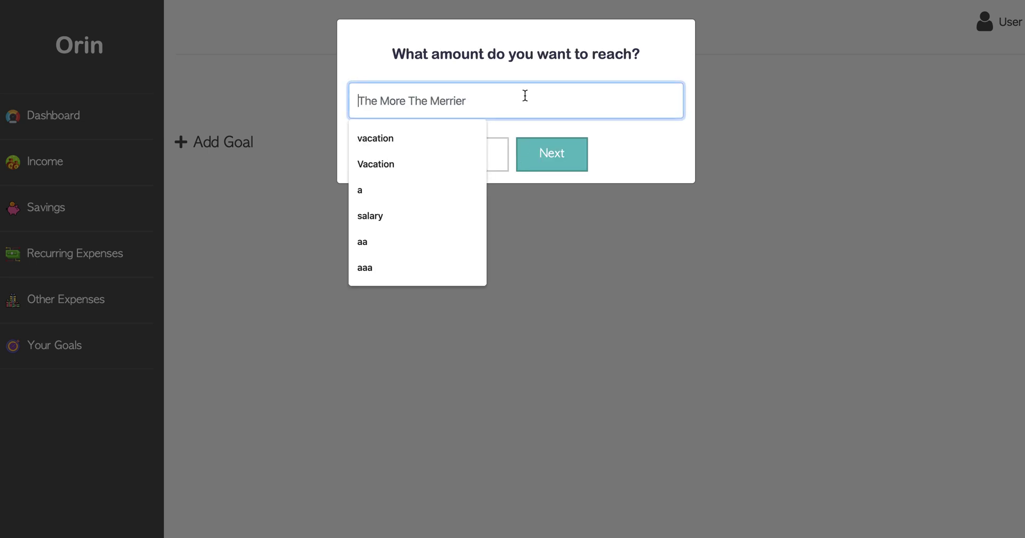
text(1000)
Give the Vacation goal a 2020-01-31 deadline and create it.
click(545, 163)
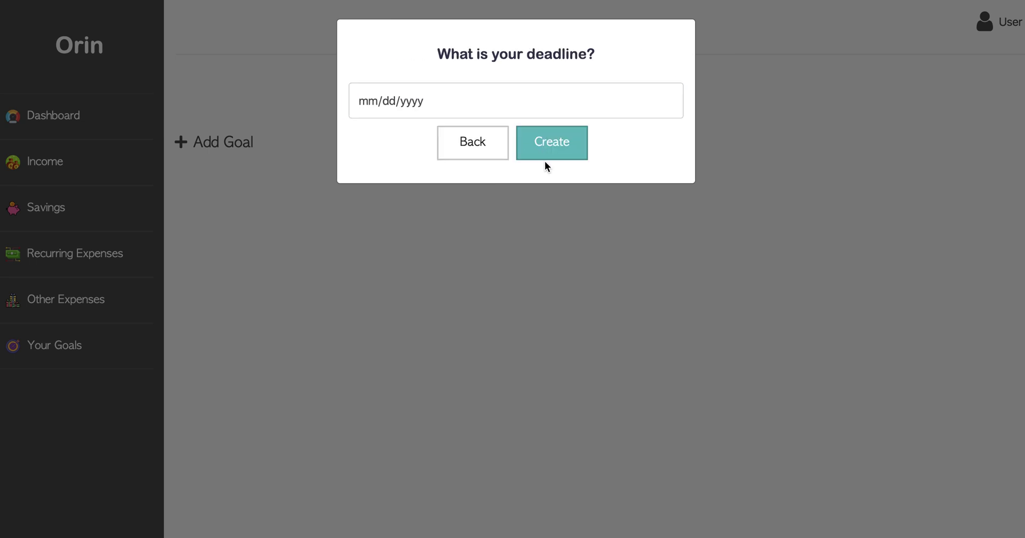
click(541, 115)
click(667, 101)
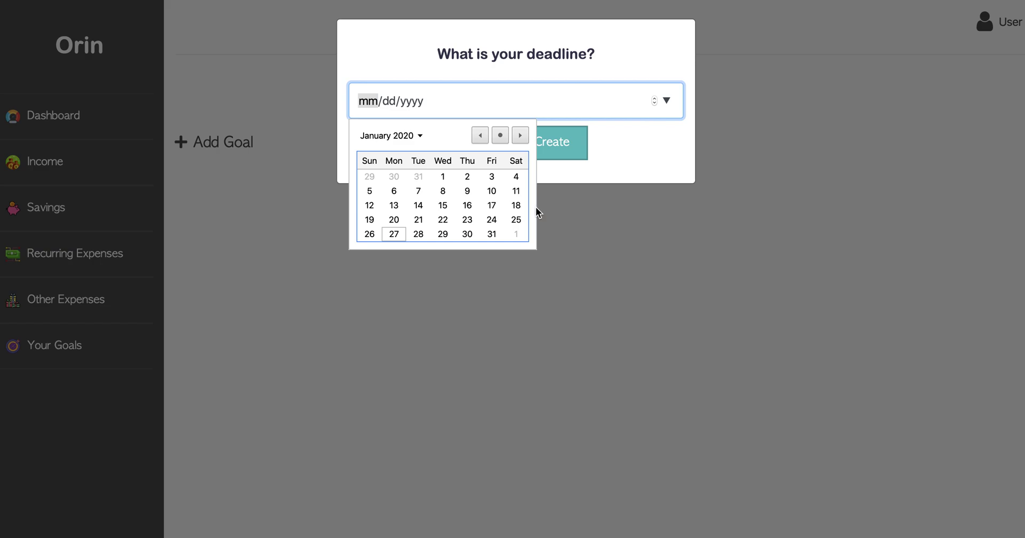
click(492, 235)
click(558, 143)
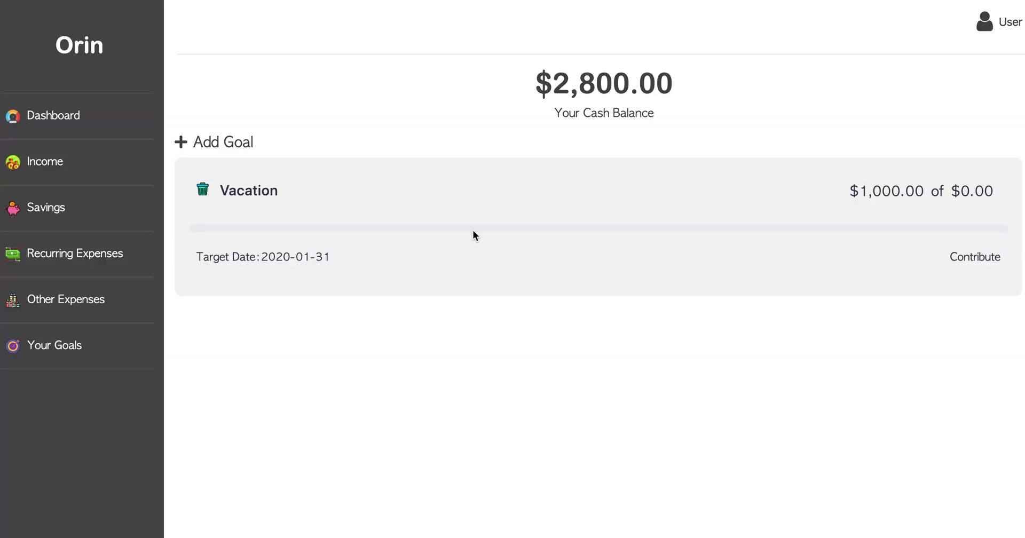
Create a House goal with a $20,000 target and no deadline.
click(245, 148)
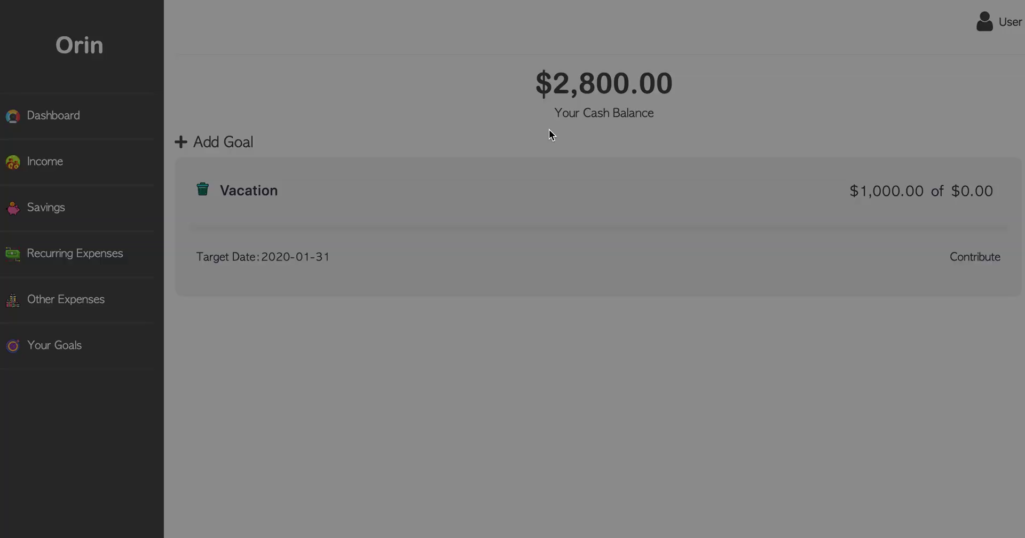
click(559, 100)
text(Ho)
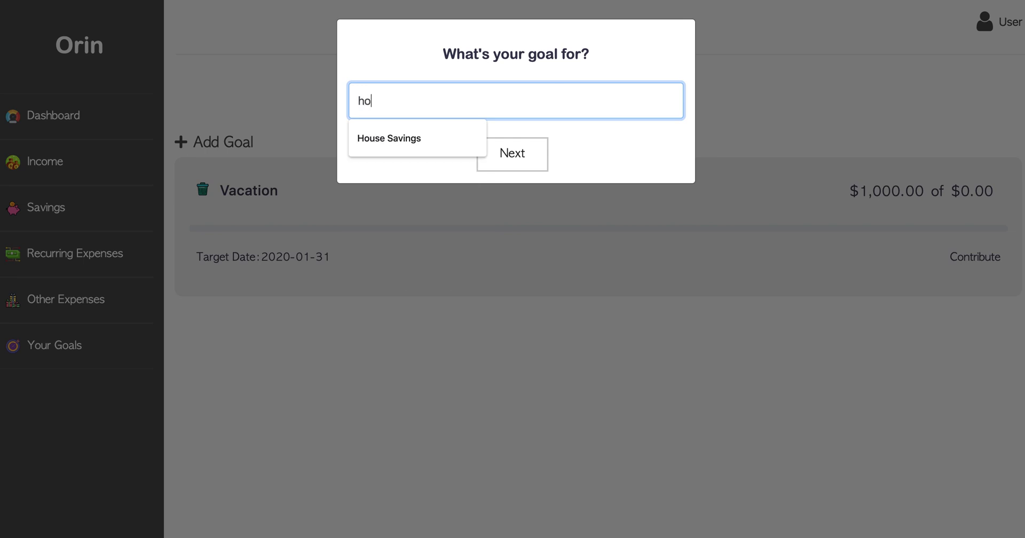
text(use)
click(504, 158)
text(20)
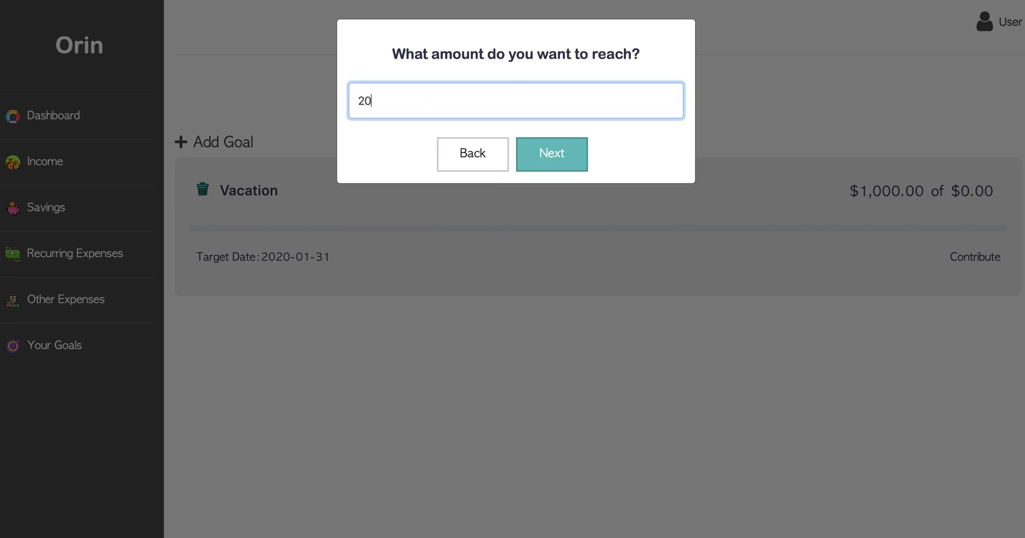
text(000)
click(560, 167)
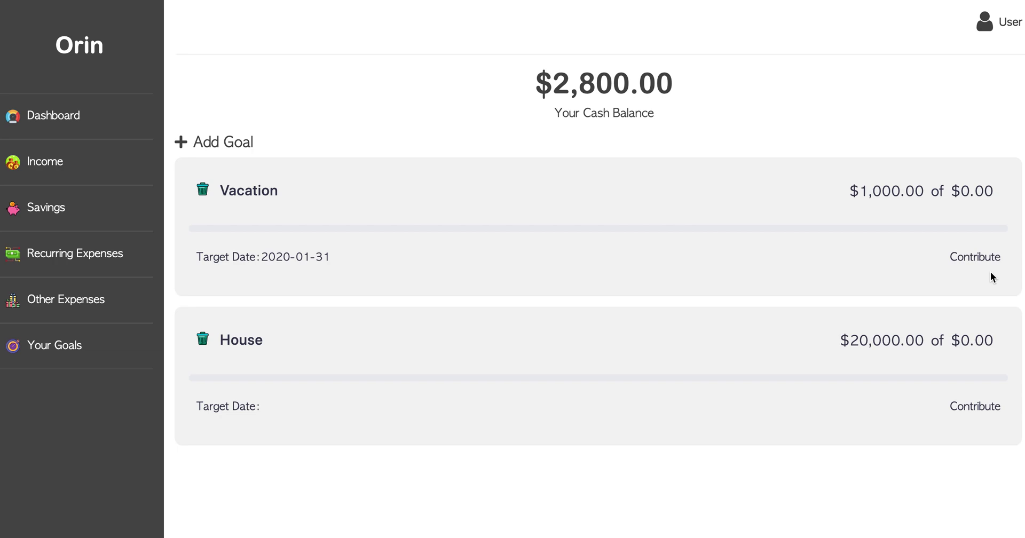
Contribute $200 to the Vacation goal.
click(973, 258)
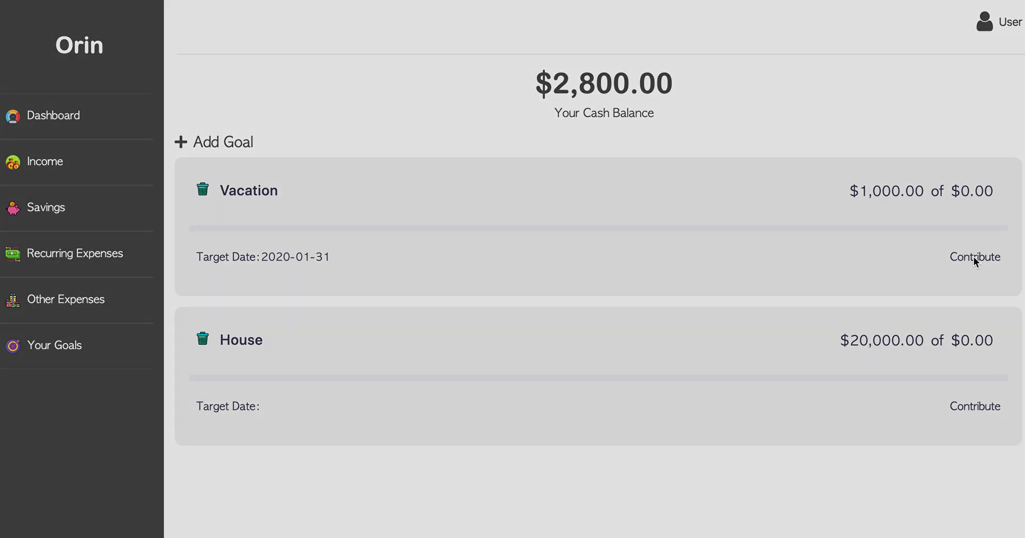
click(498, 95)
text(200)
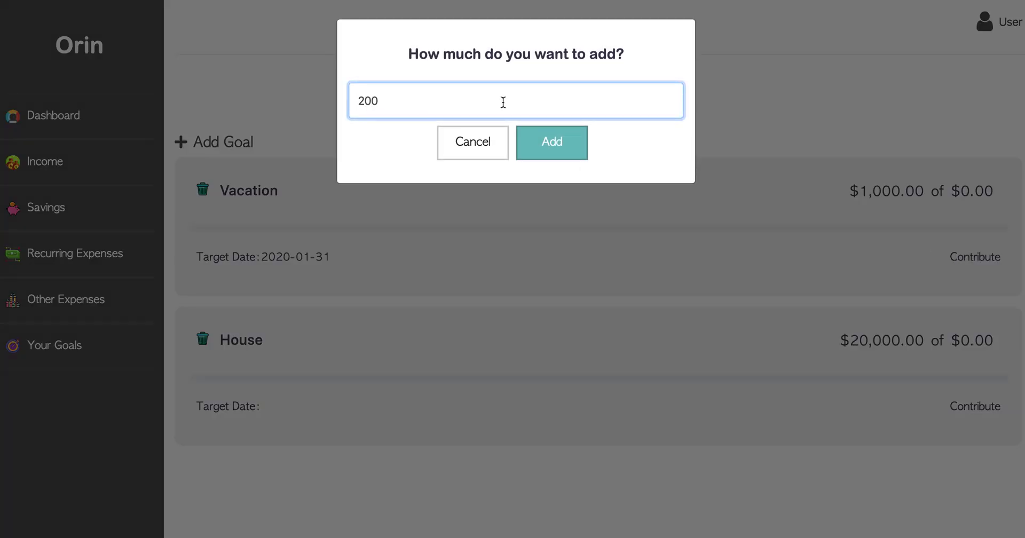
click(539, 143)
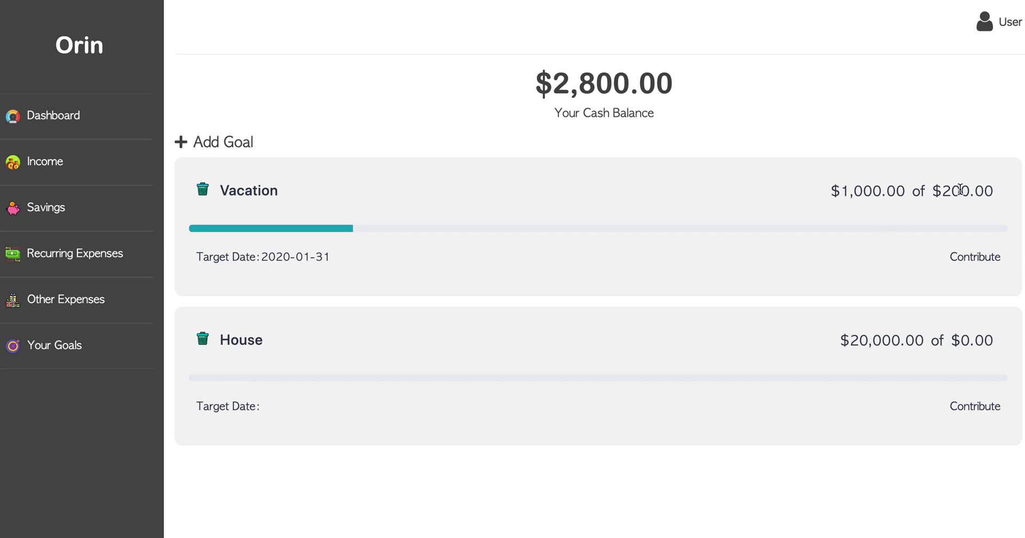
Contribute another $2,000, bringing Vacation to $2,200 of $1,000 with a goal-crushed message.
click(971, 258)
click(535, 106)
text(2000)
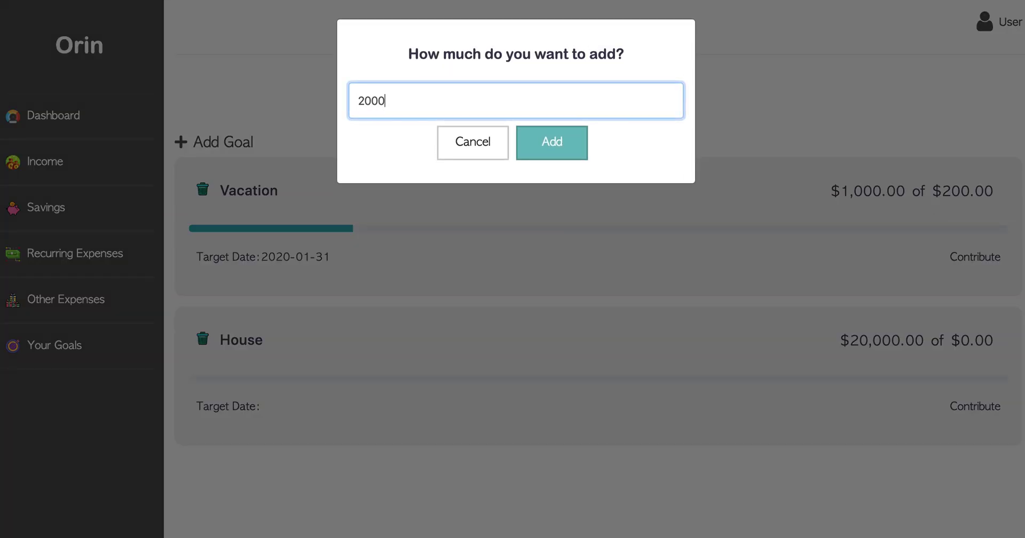
click(538, 158)
triple_click(568, 286)
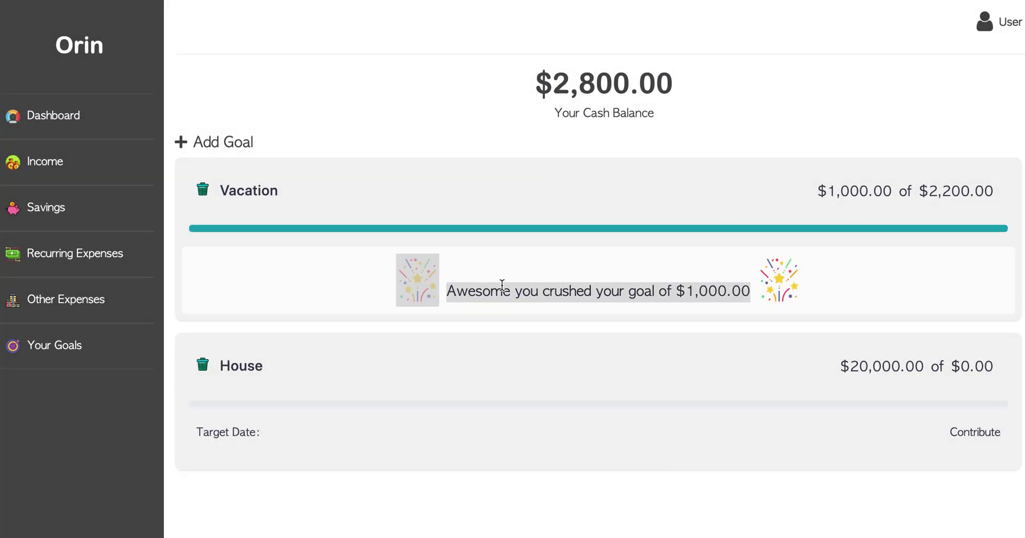
click(860, 287)
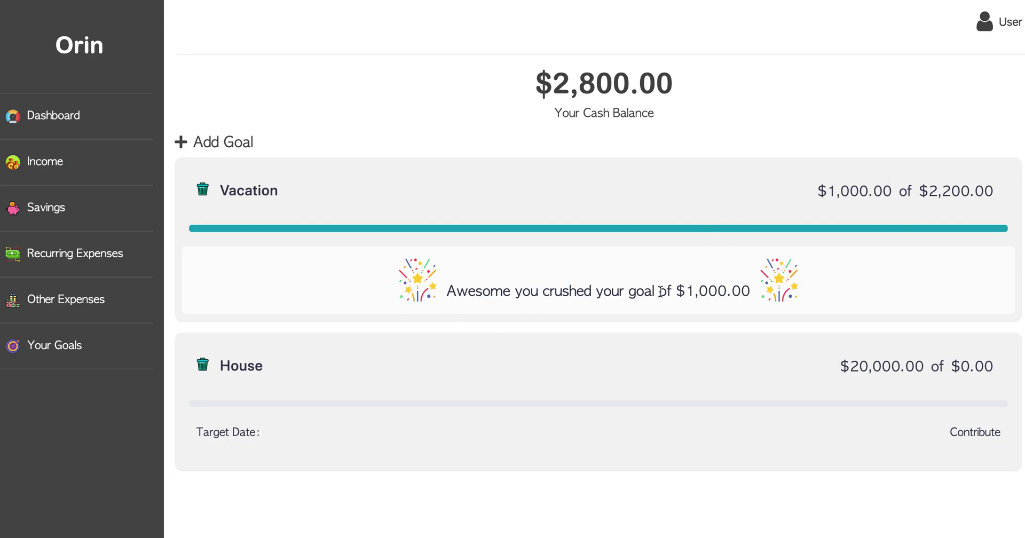
Delete both salary income entries, dropping earnings to $0.00 and the balance to -$1,200.00.
double_click(961, 289)
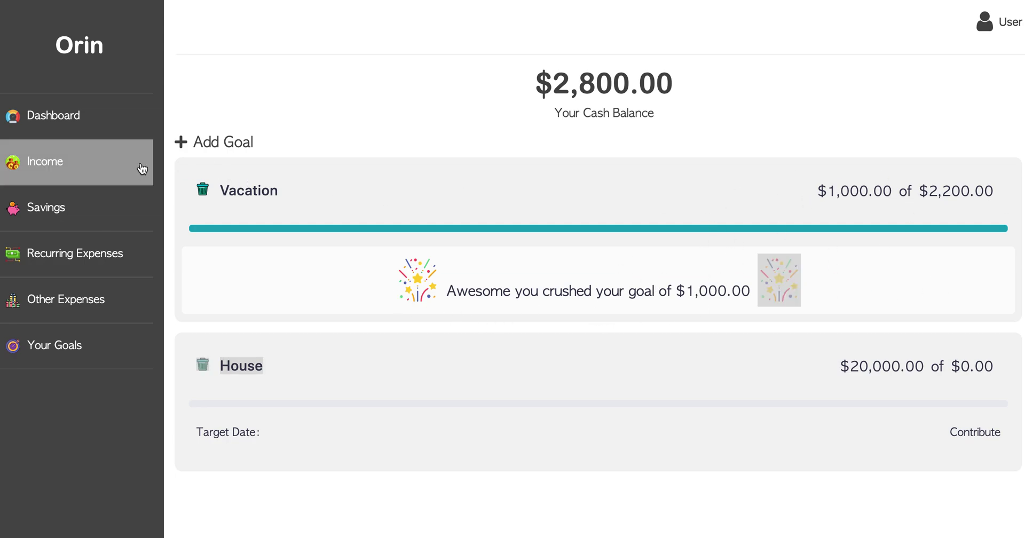
click(142, 166)
click(191, 184)
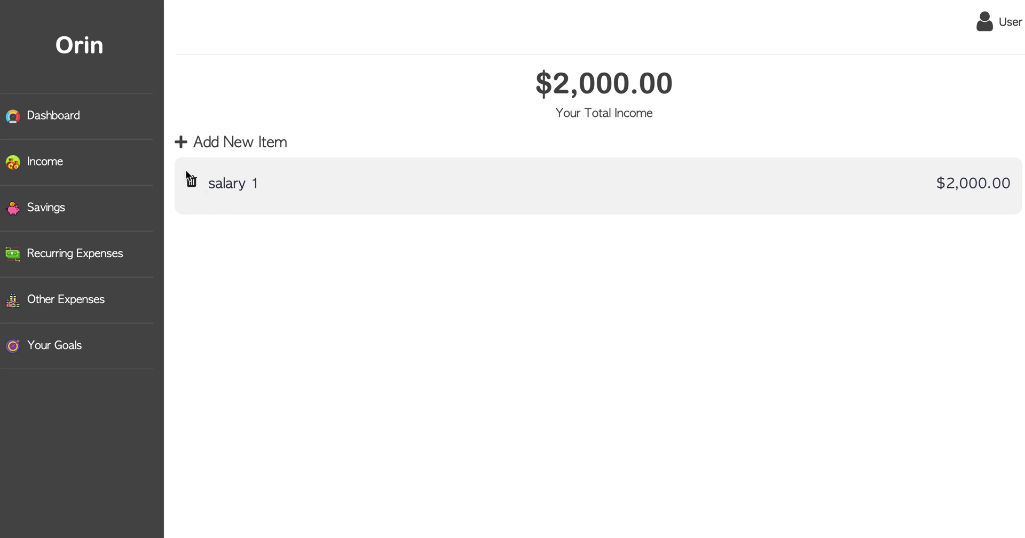
click(108, 123)
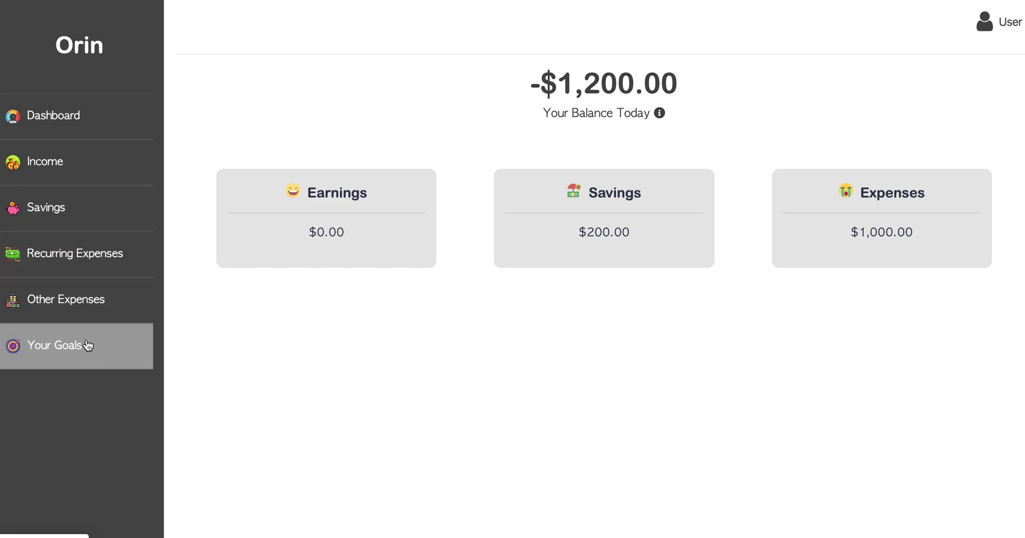
Add a $2,000 contribution to the $20,000 House goal from the goals page.
click(88, 346)
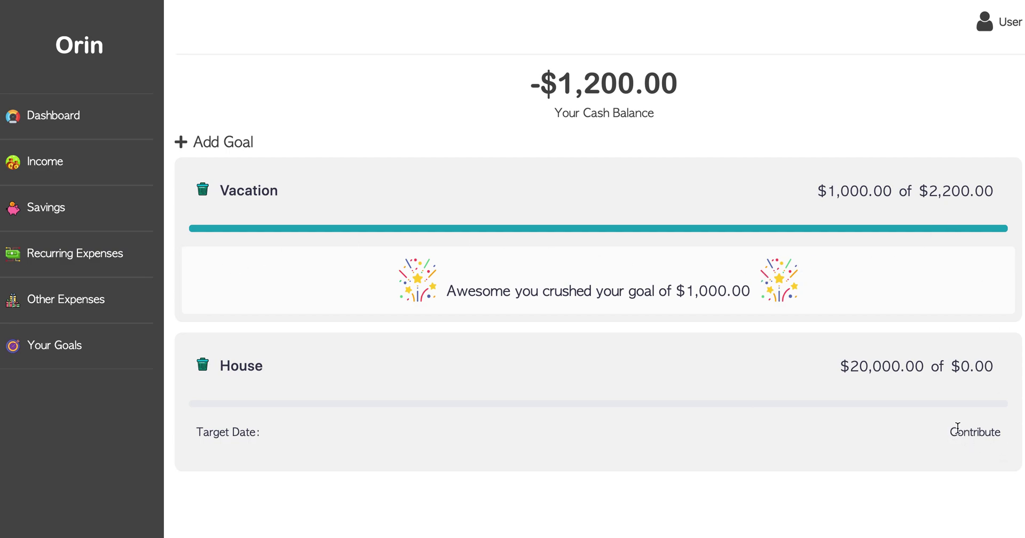
click(975, 432)
click(567, 107)
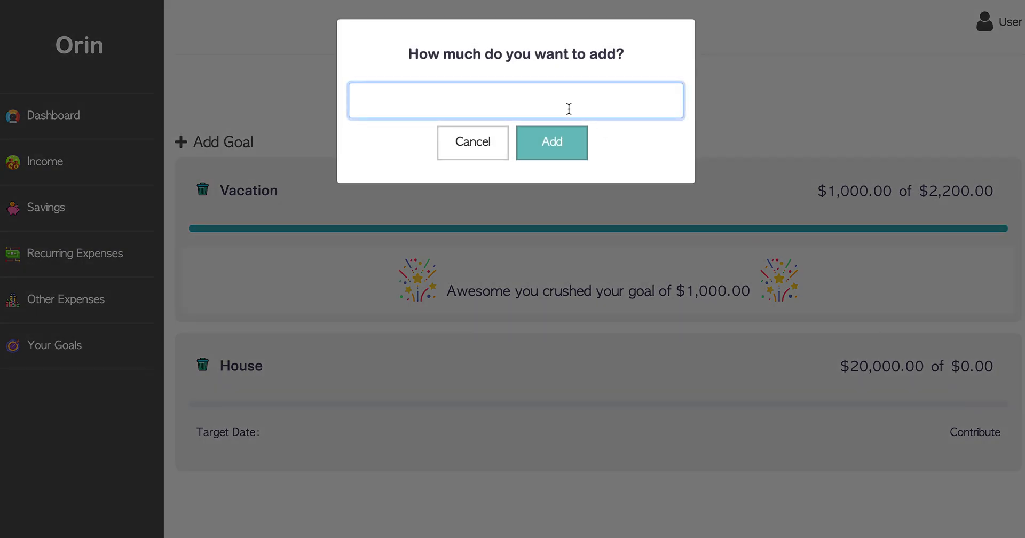
text(2000)
click(571, 140)
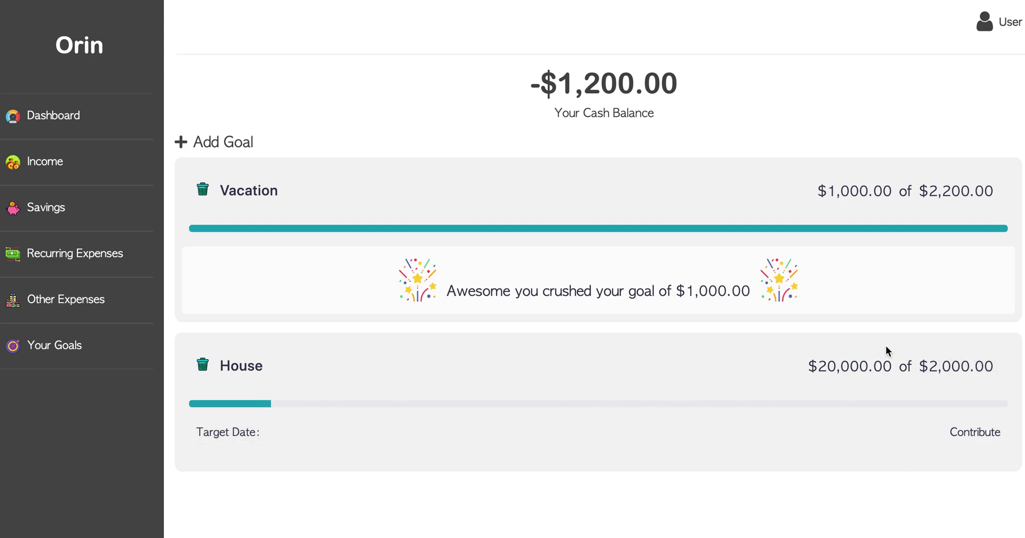
drag(1000, 379, 873, 369)
click(386, 242)
click(986, 31)
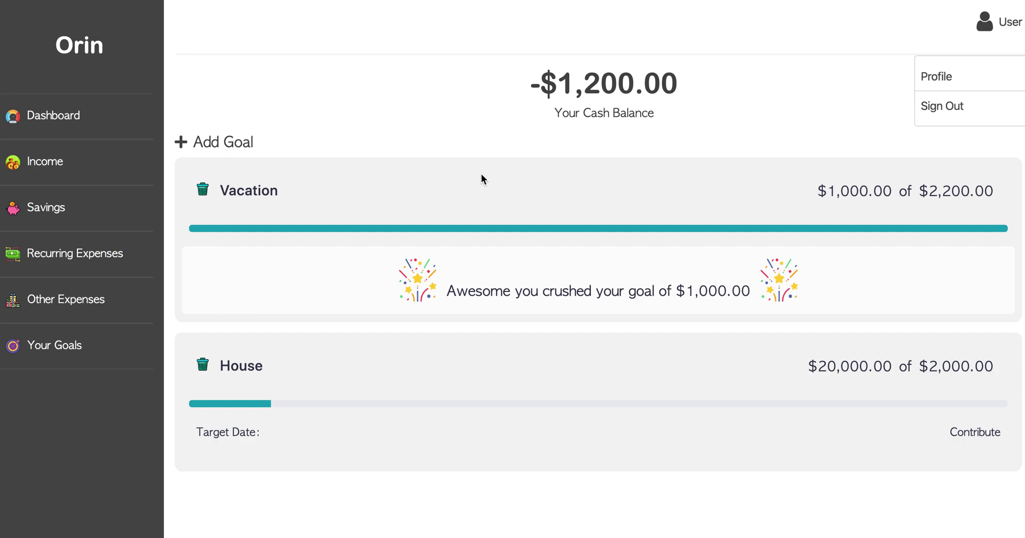
click(455, 137)
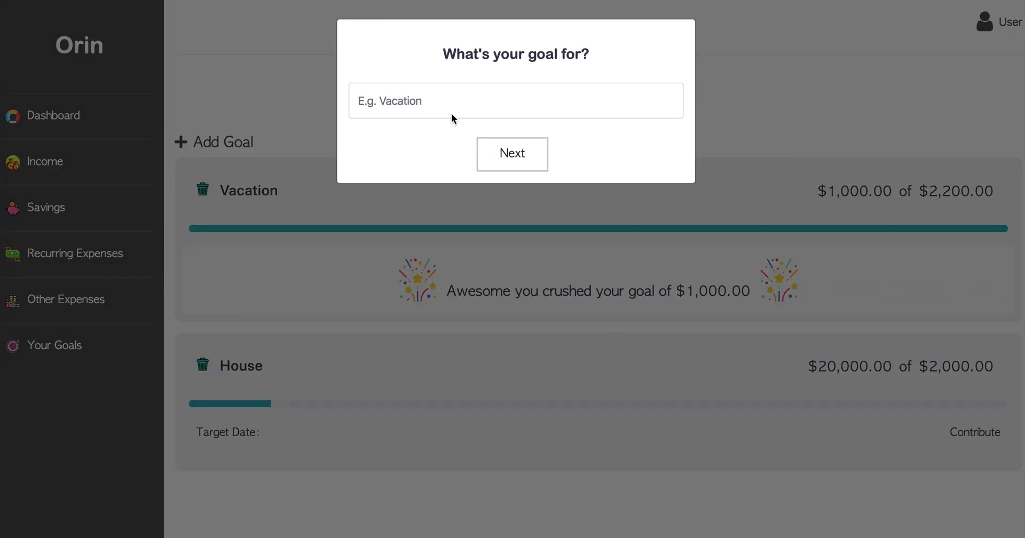
click(795, 141)
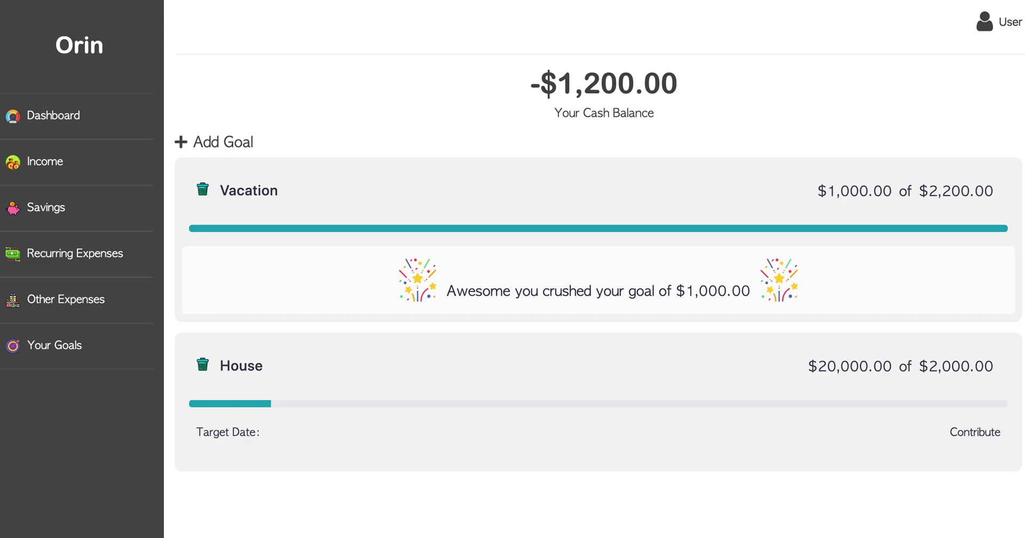